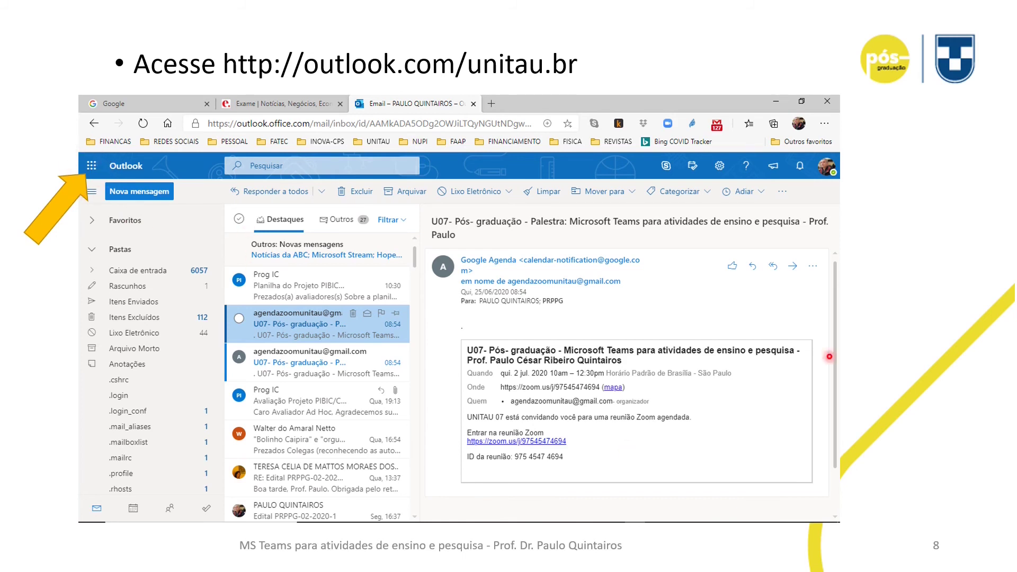
pyautogui.press('Right')
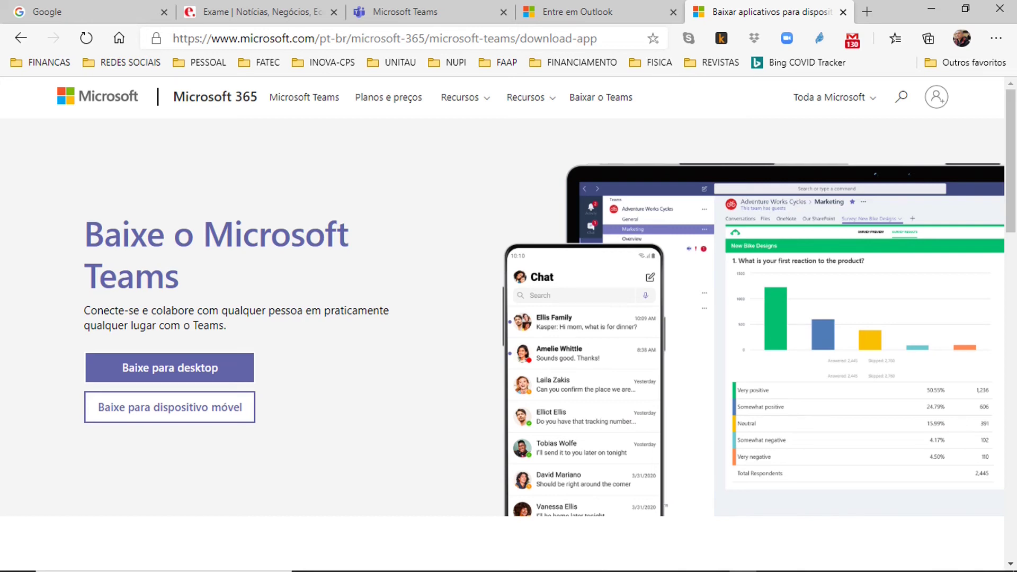
pyautogui.press('Right')
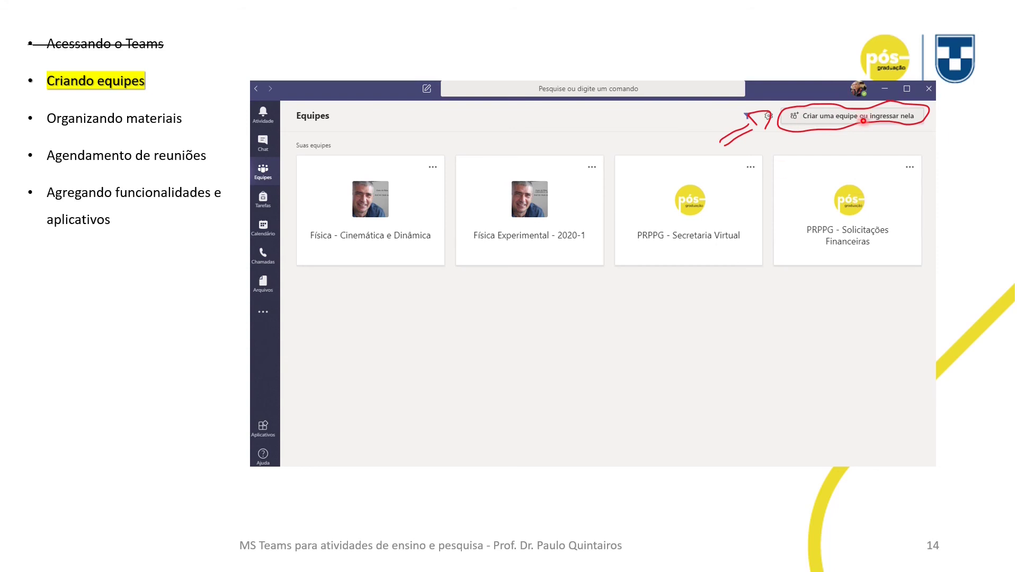
pyautogui.press('Right')
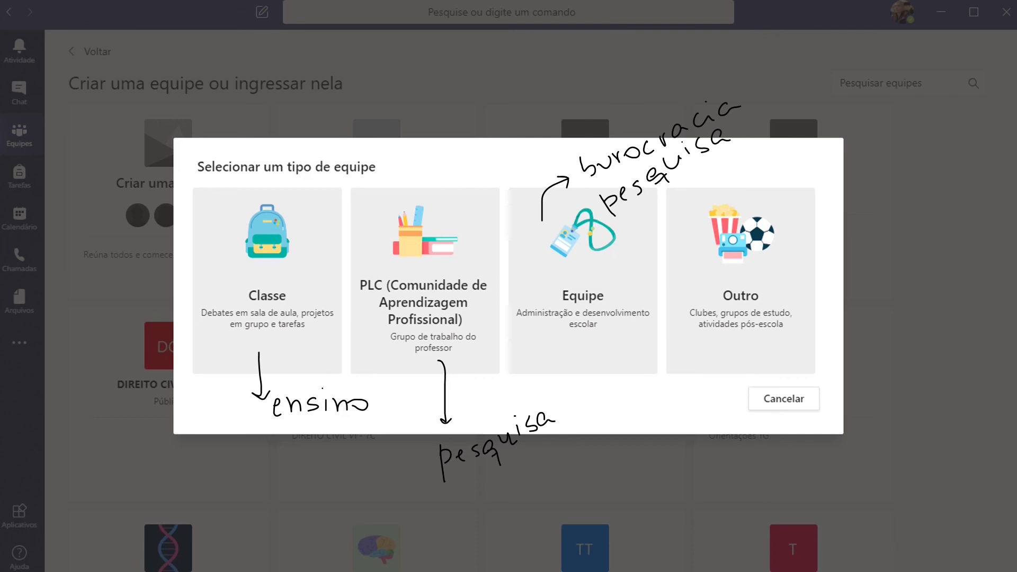
pyautogui.press('Right')
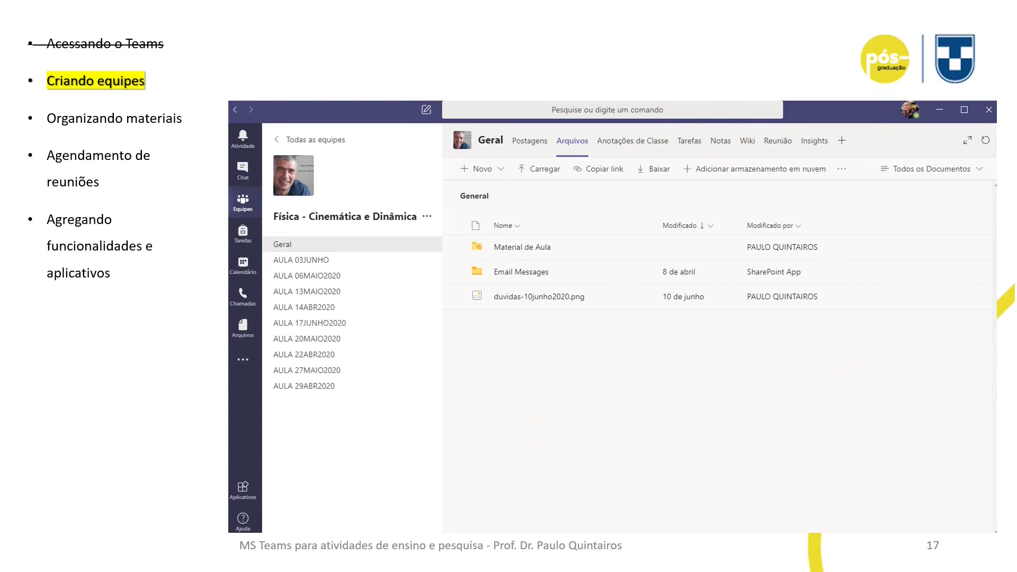
pyautogui.press('Right')
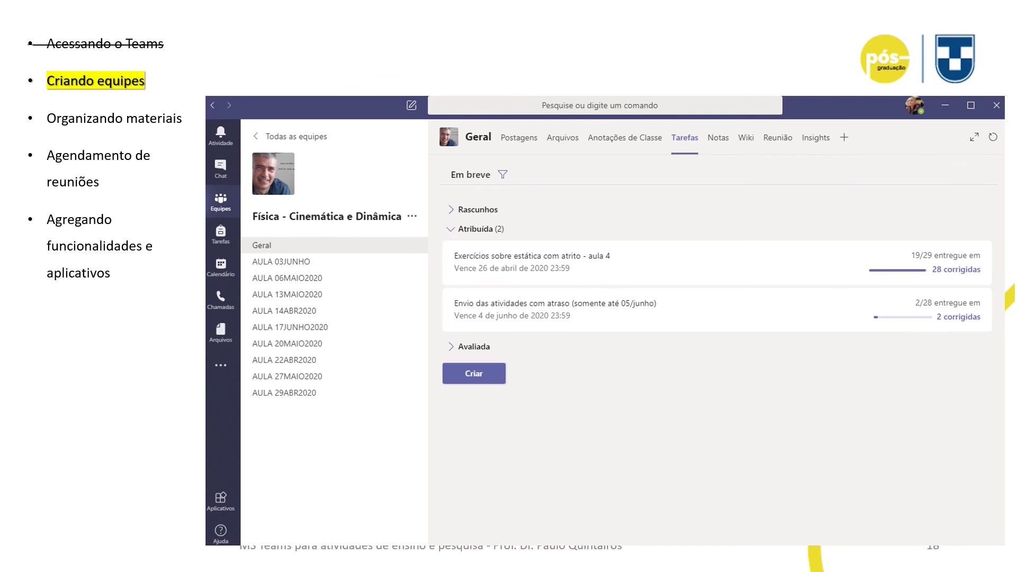
pyautogui.press('Right')
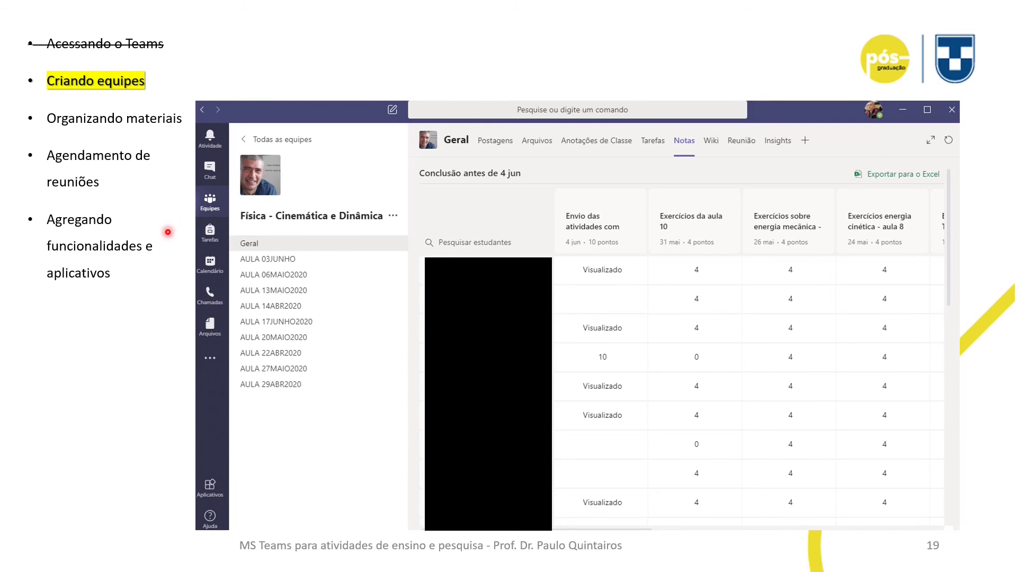
pyautogui.press('Right')
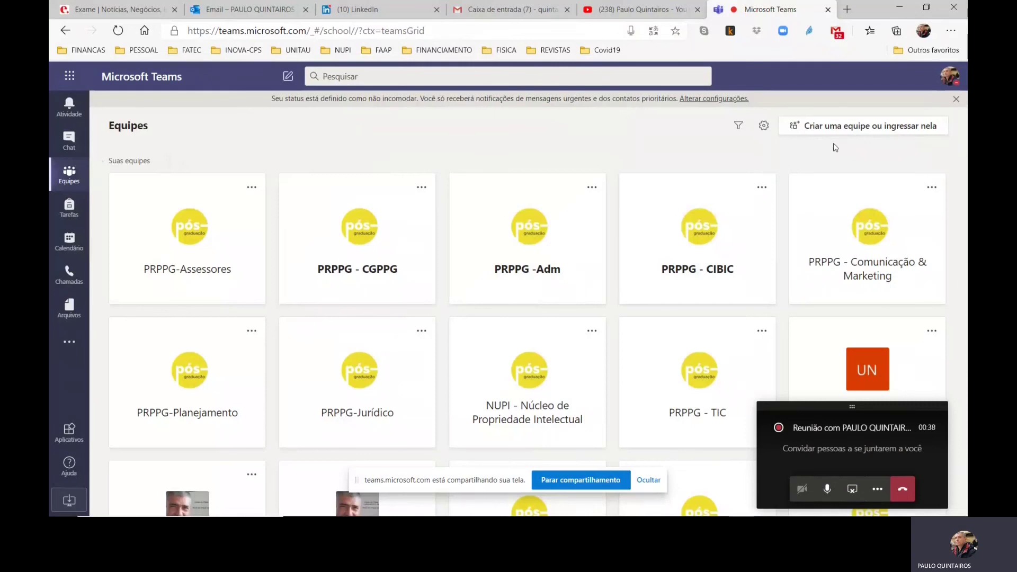
# - Create a new team of type Classe named "Turma X", leaving the description empty
pyautogui.click(842, 129)
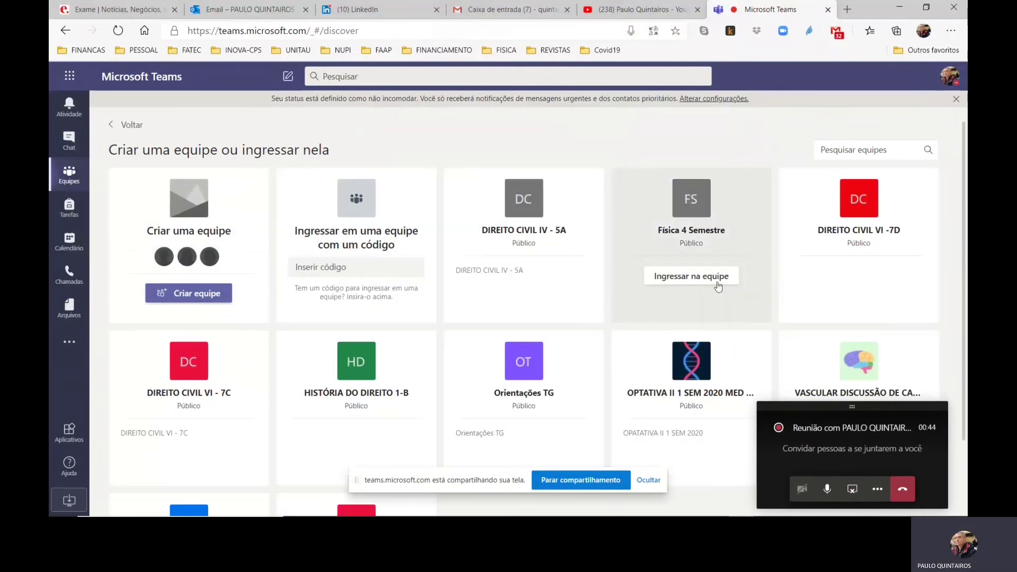
pyautogui.click(192, 295)
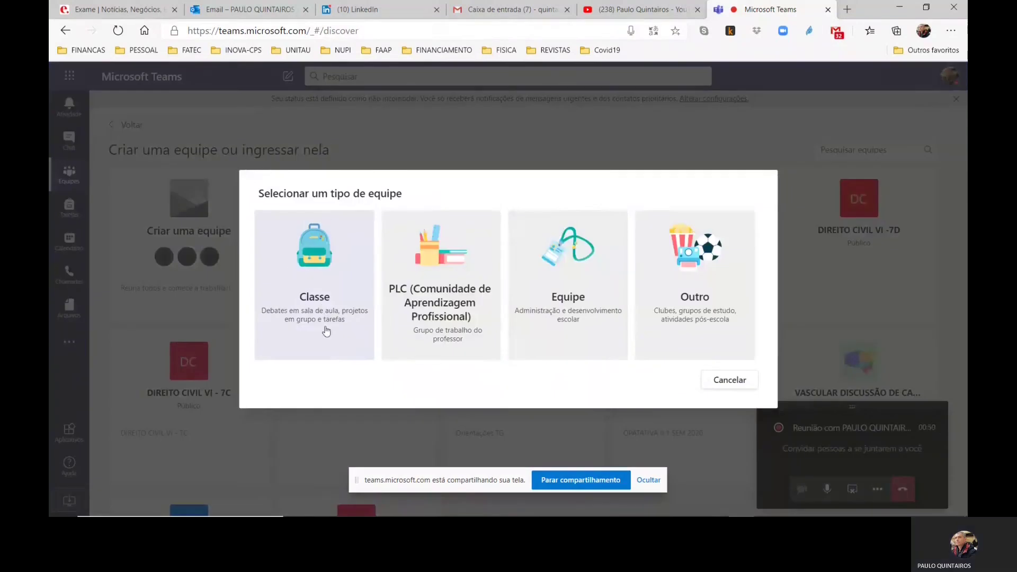
pyautogui.click(322, 276)
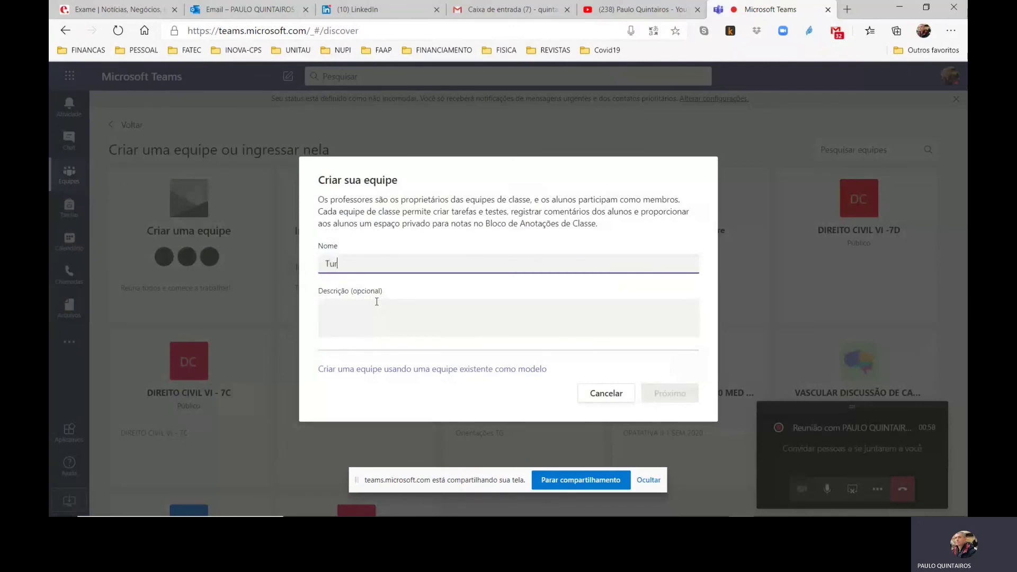
pyautogui.write('Turma X')
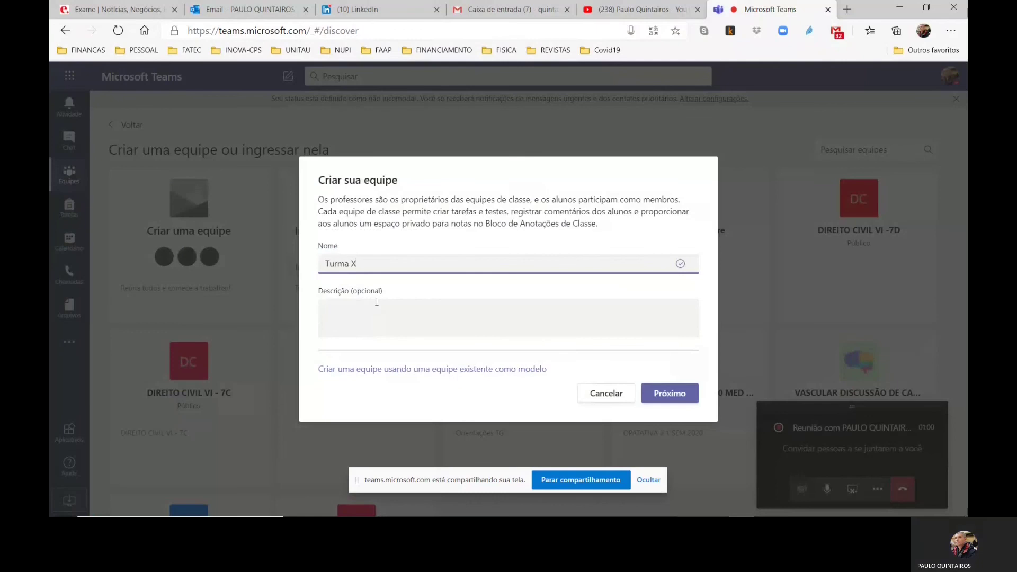
pyautogui.click(377, 318)
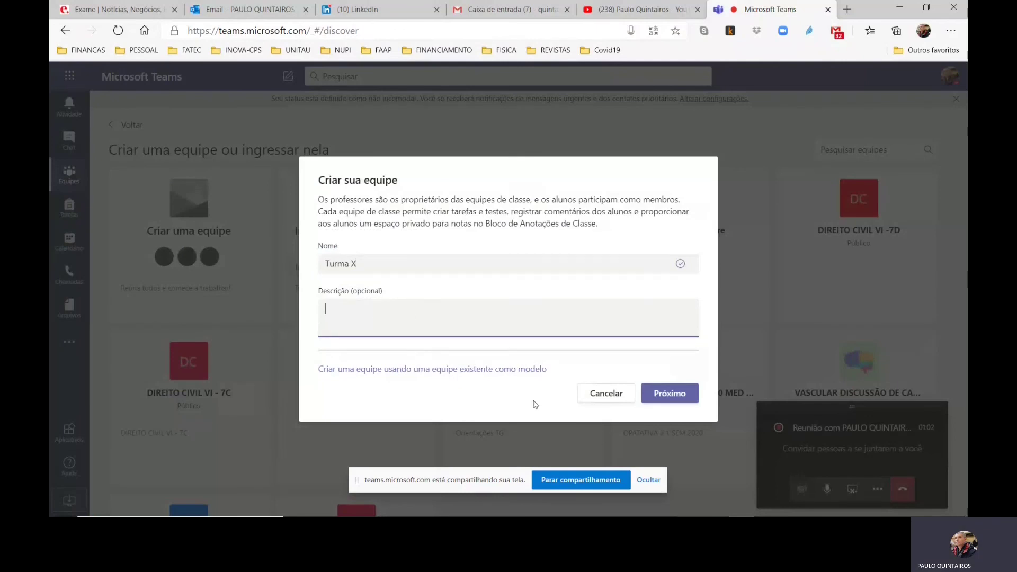
pyautogui.click(671, 395)
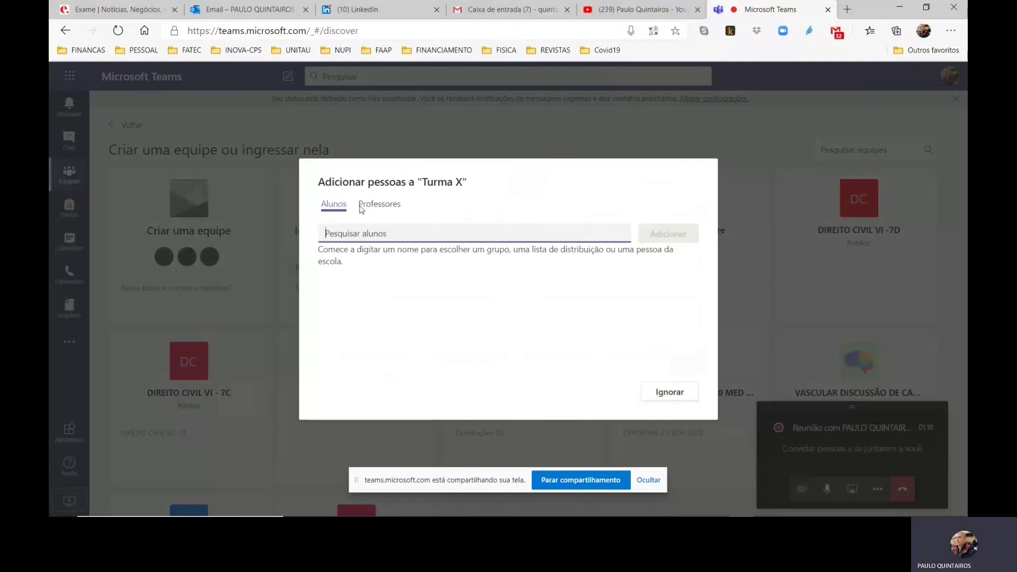
pyautogui.click(359, 206)
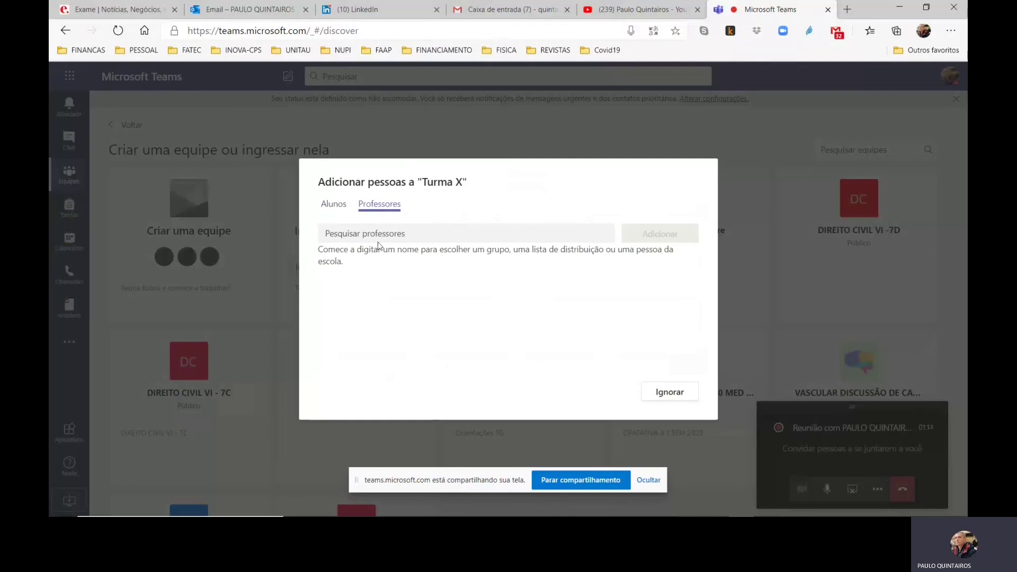
pyautogui.click(334, 205)
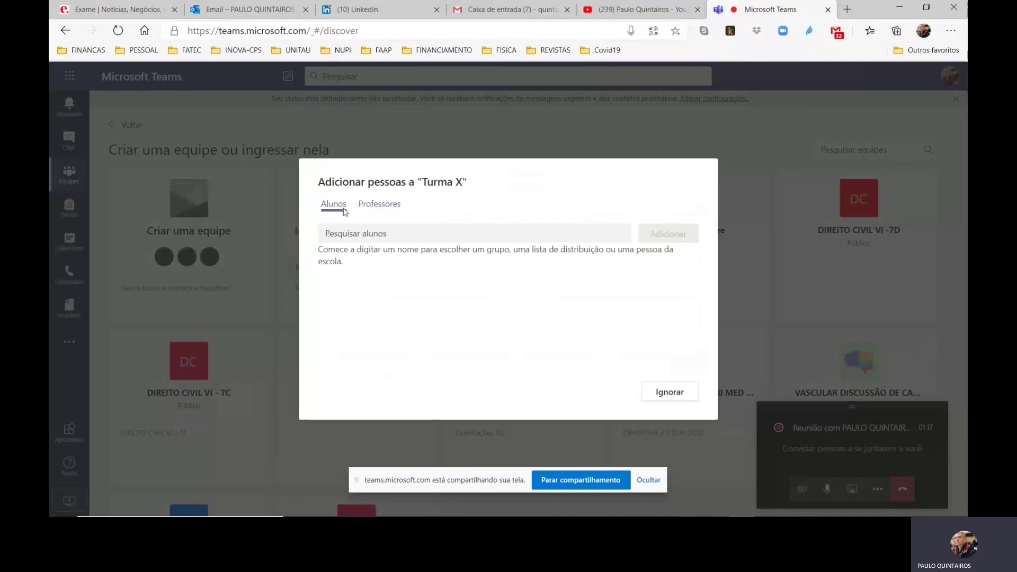
pyautogui.click(405, 235)
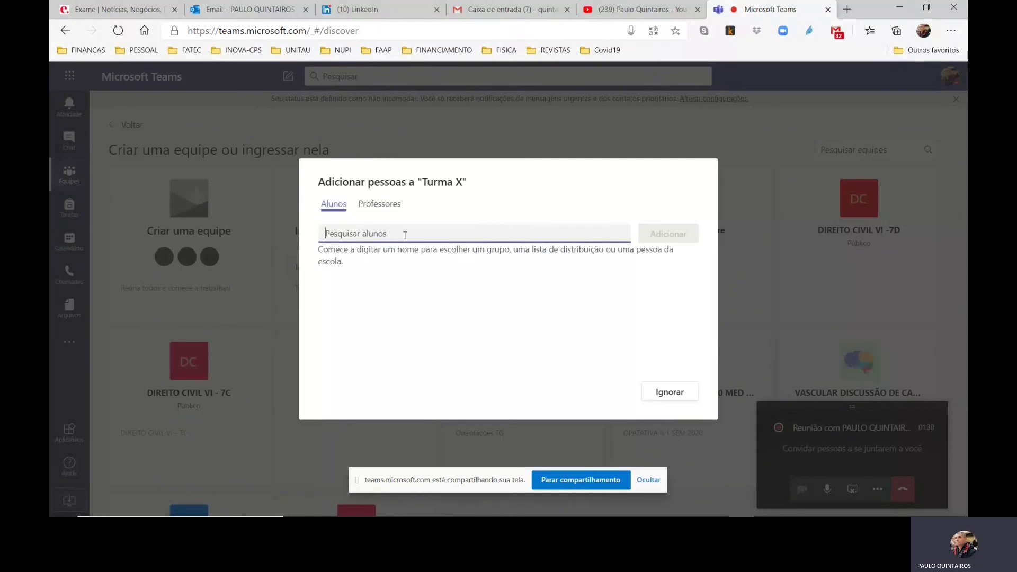
pyautogui.write('cortelli')
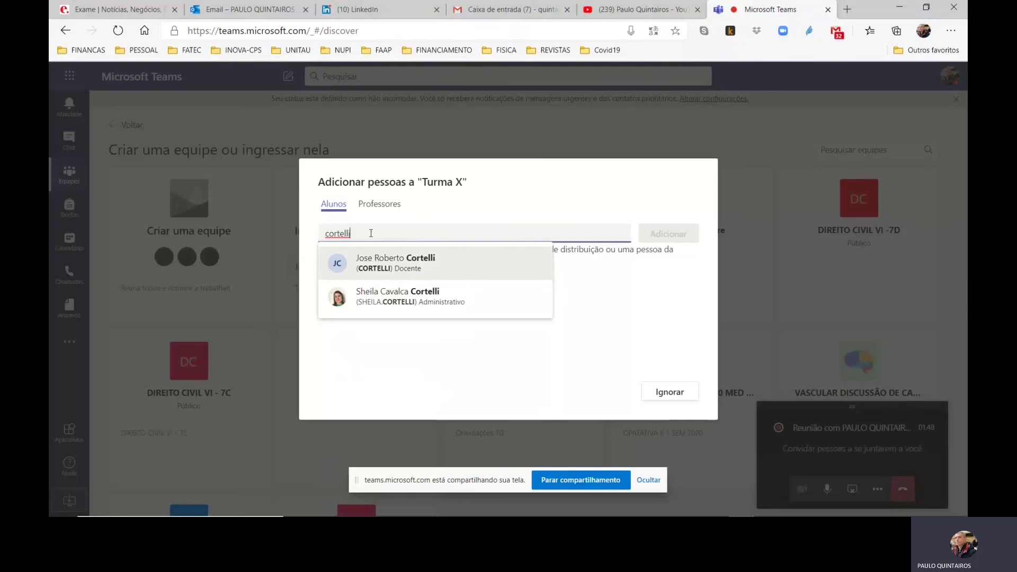
pyautogui.moveTo(377, 232); pyautogui.dragTo(311, 232)
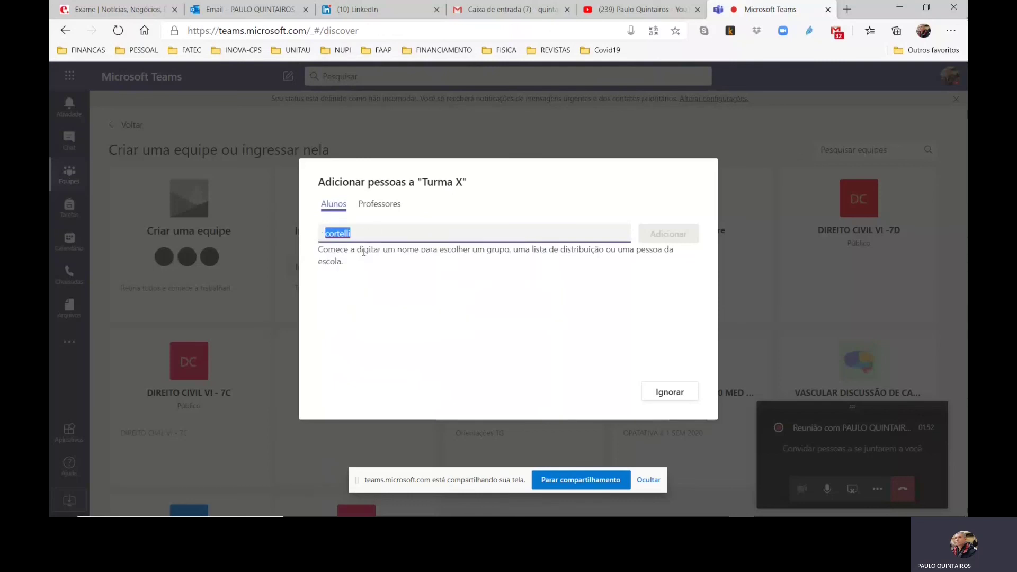
# - Find two people by name, add both to Turma X as students, and finish adding members
pyautogui.write('fushim')
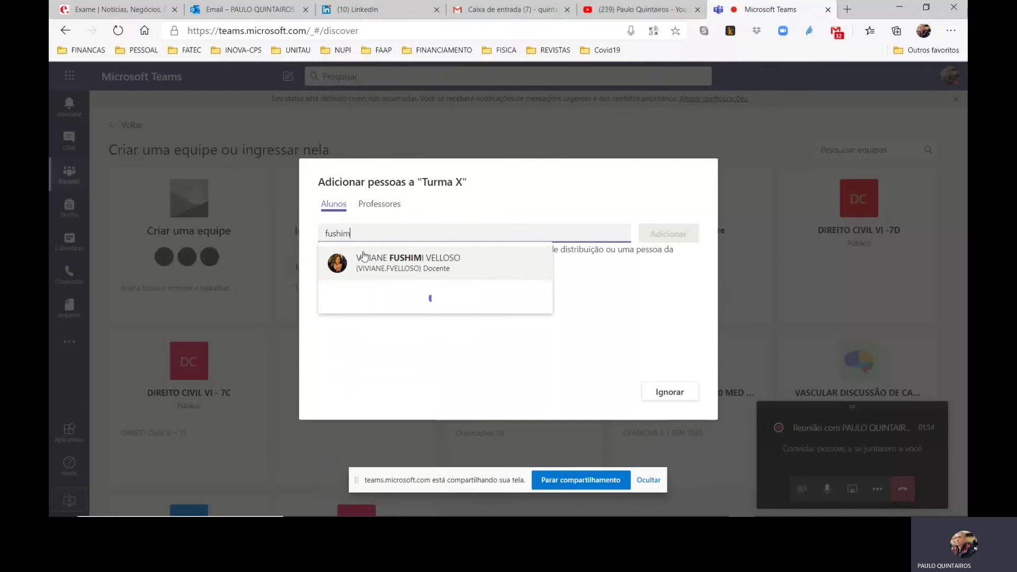
pyautogui.write('i')
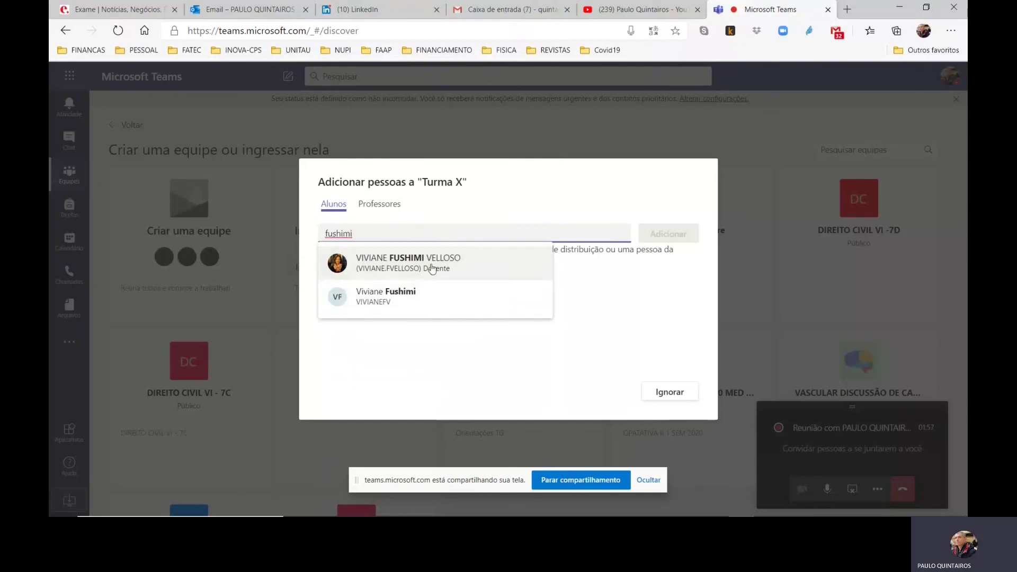
pyautogui.click(433, 269)
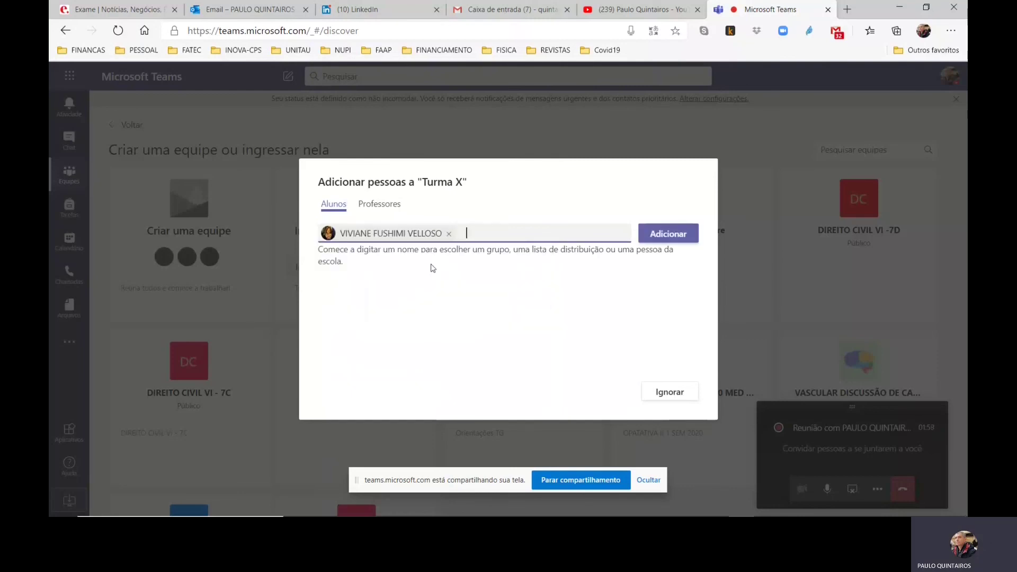
pyautogui.write('pedro')
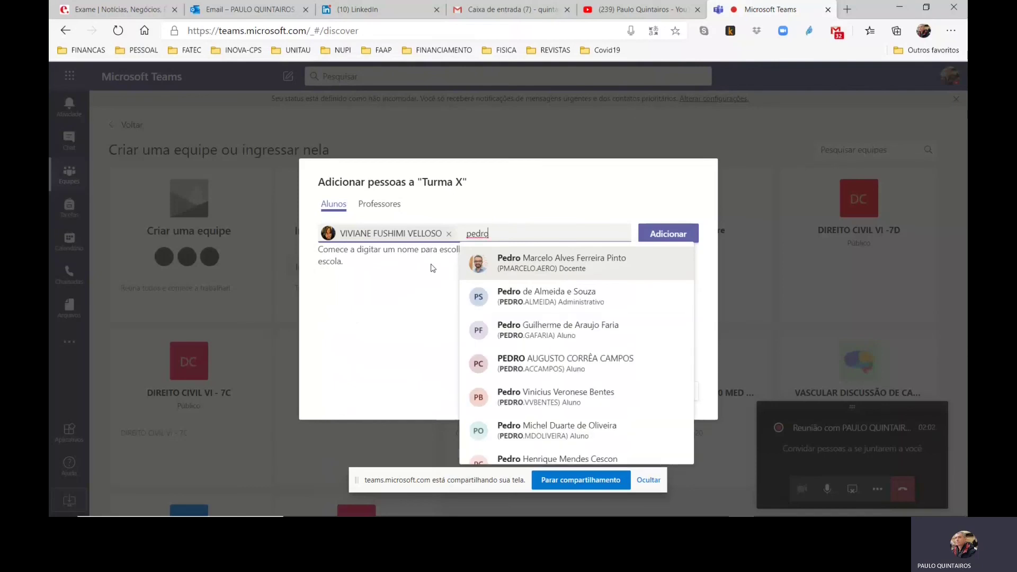
pyautogui.click(527, 265)
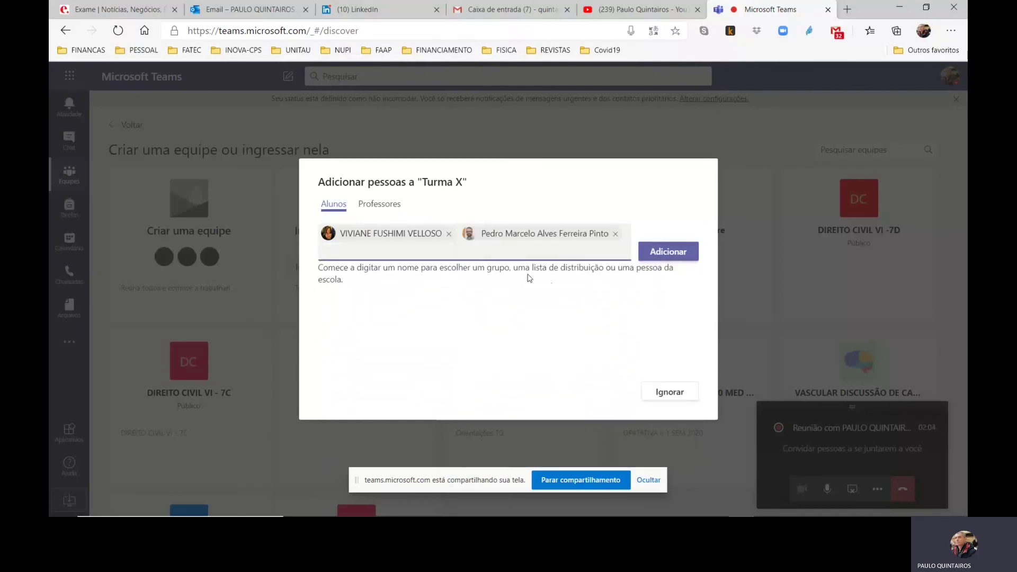
pyautogui.click(668, 252)
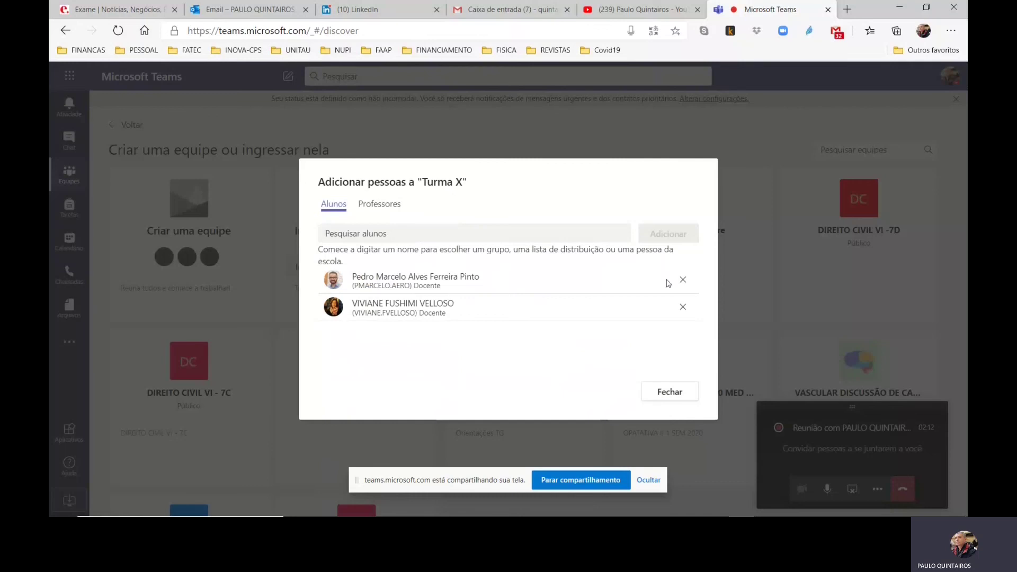
pyautogui.click(669, 393)
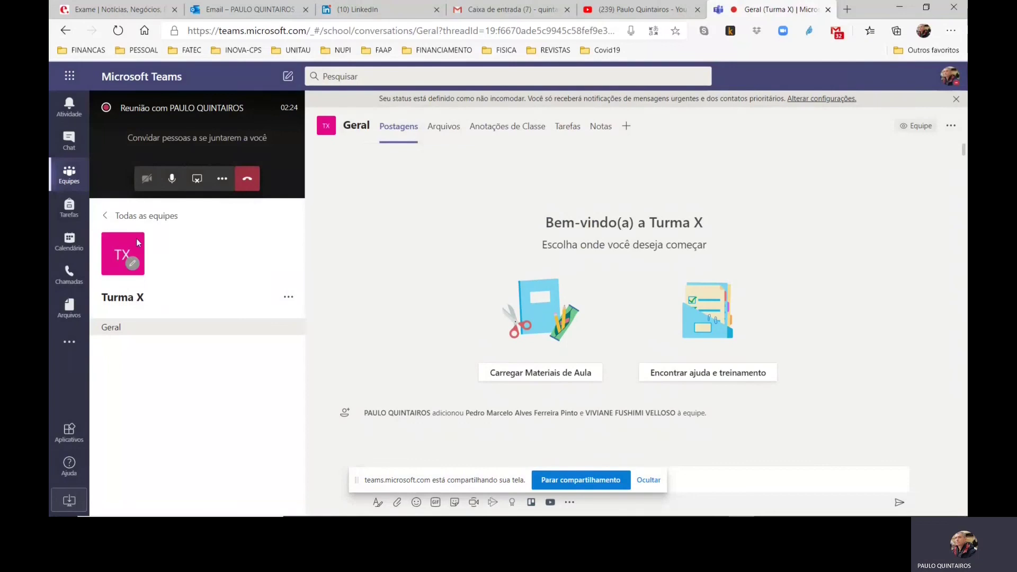
# - Change the Turma X class avatar to the multicoloured wheel image and update the team
pyautogui.click(132, 268)
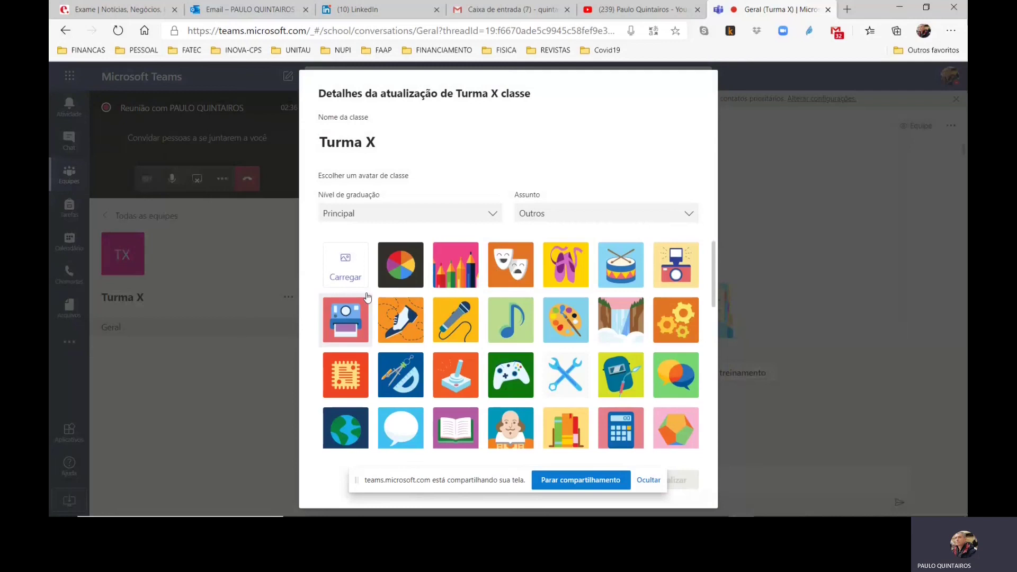
pyautogui.click(400, 265)
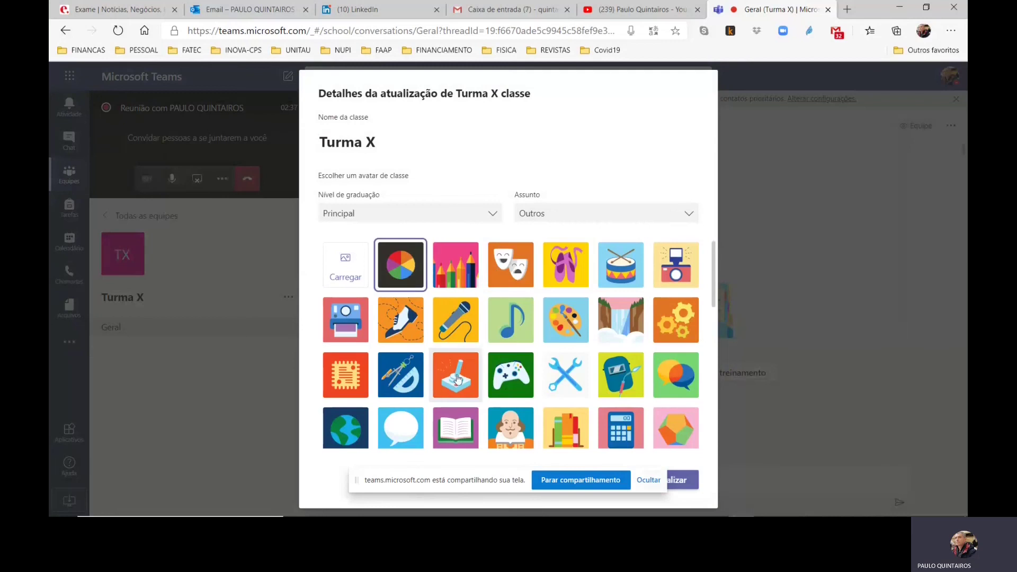
pyautogui.click(682, 481)
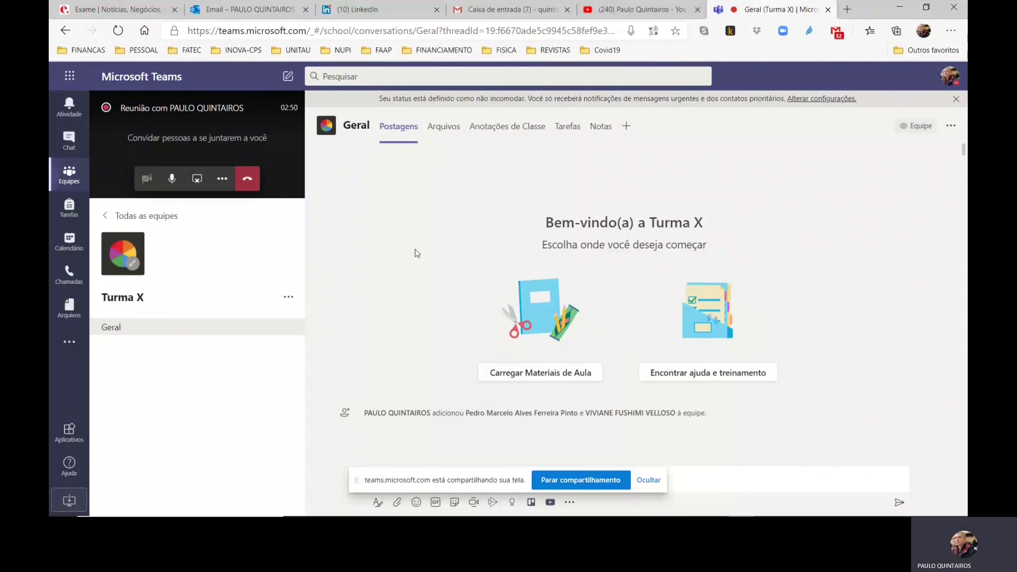
# - Open the files of the Geral channel, and add a channel named "Capítulo" to Turma X
pyautogui.click(442, 127)
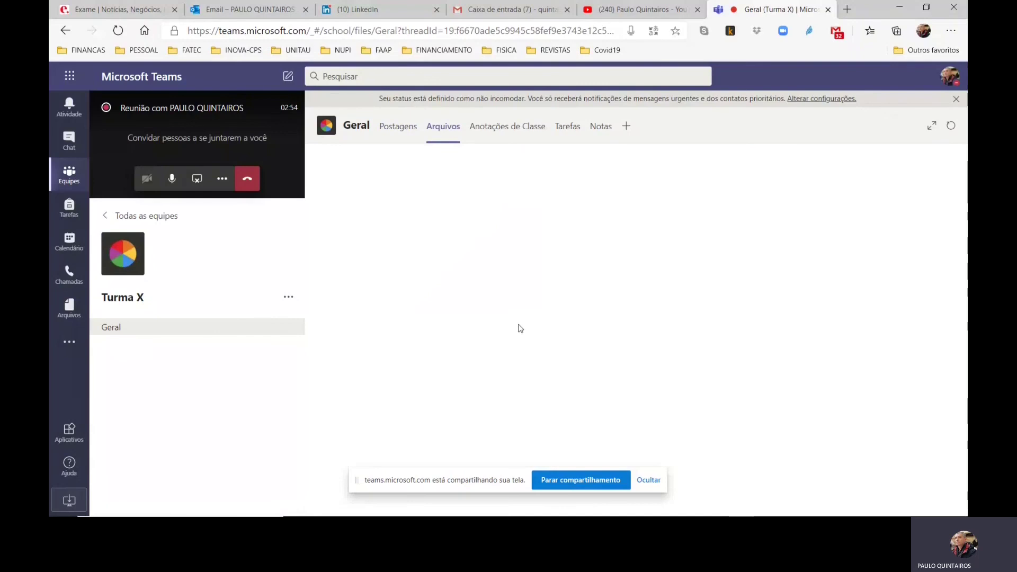
pyautogui.click(289, 300)
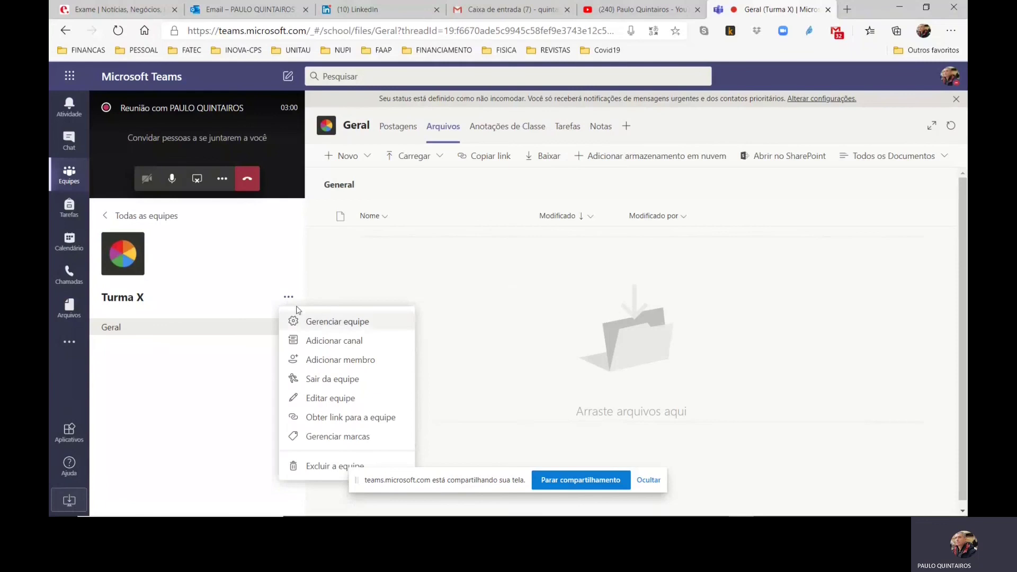
pyautogui.click(289, 299)
pyautogui.click(290, 303)
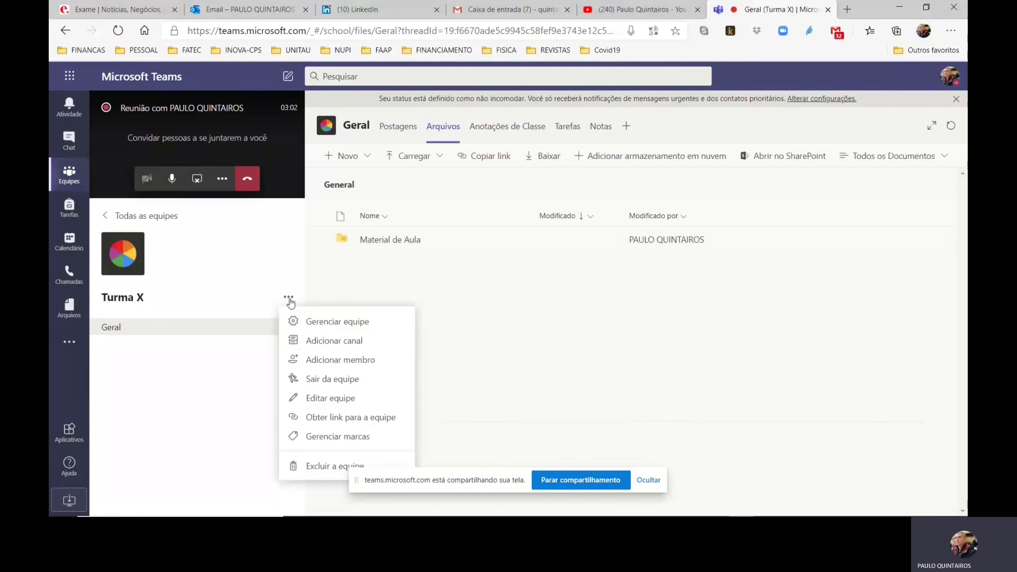
pyautogui.click(316, 342)
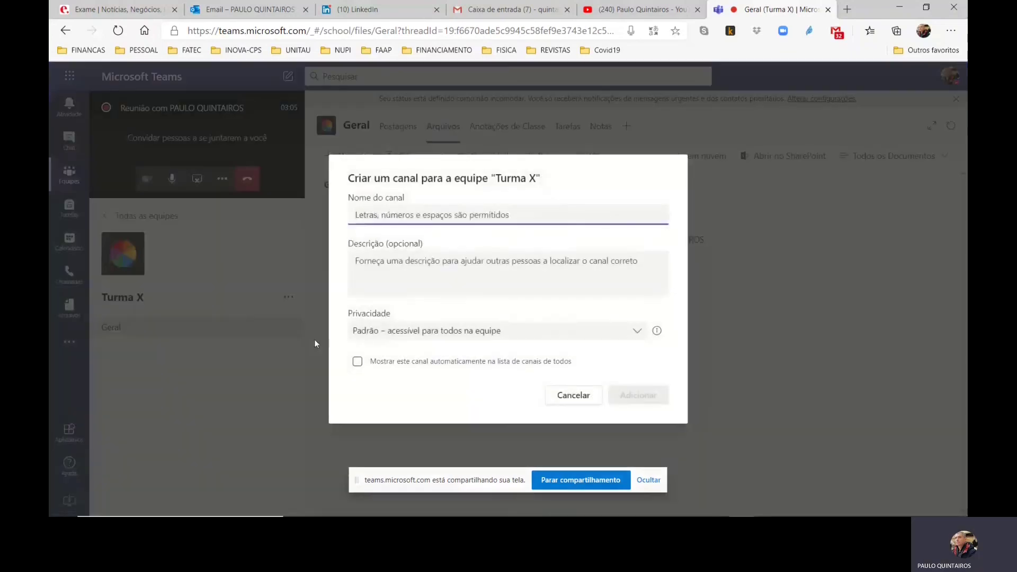
pyautogui.write('Ca')
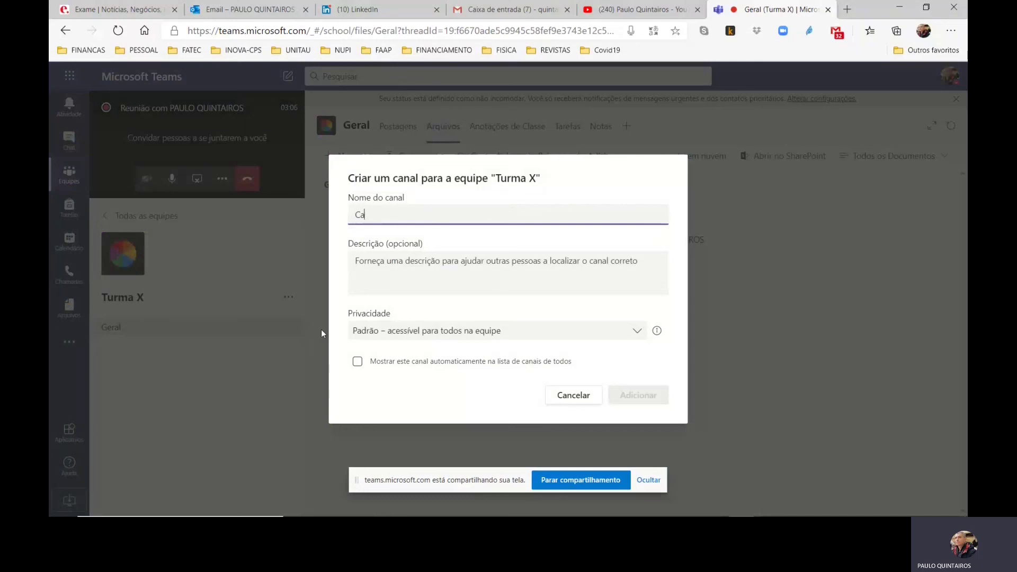
pyautogui.write('pítulo')
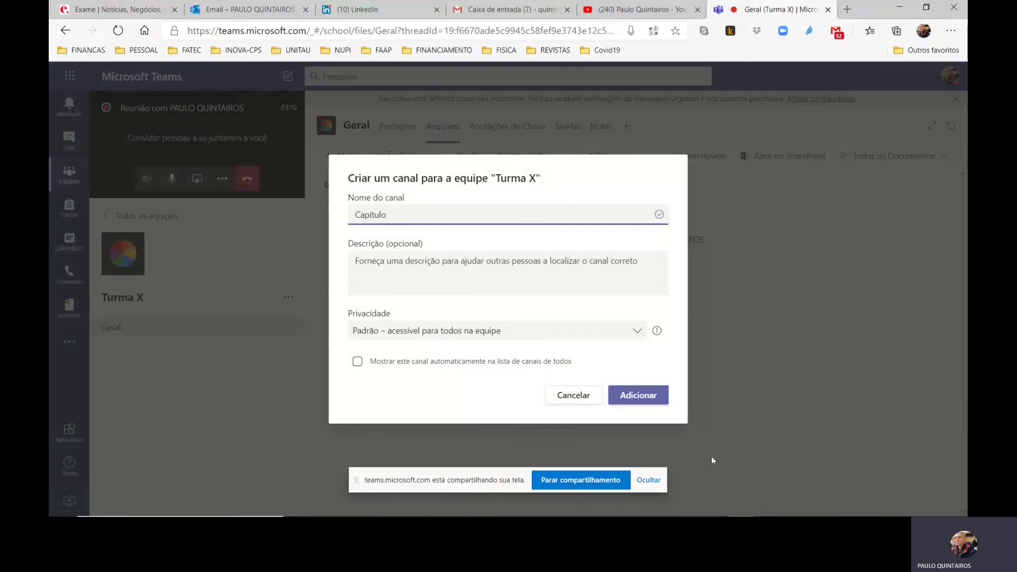
pyautogui.click(640, 395)
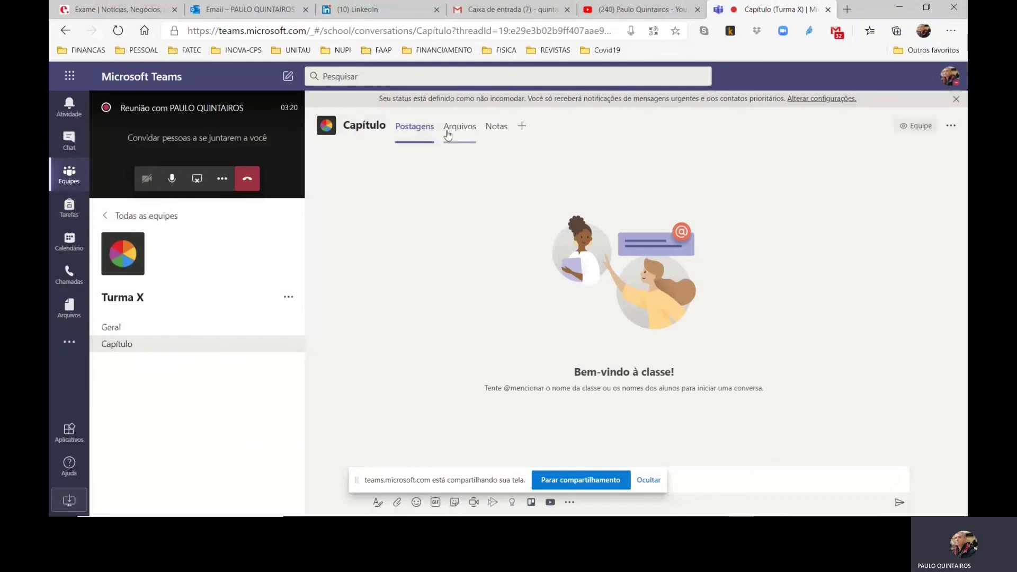
# - Upload the files "Notas e Faltas Gerais - Prova" and "Notas e Faltas Gerais" to the Capítulo channel's files
pyautogui.click(465, 133)
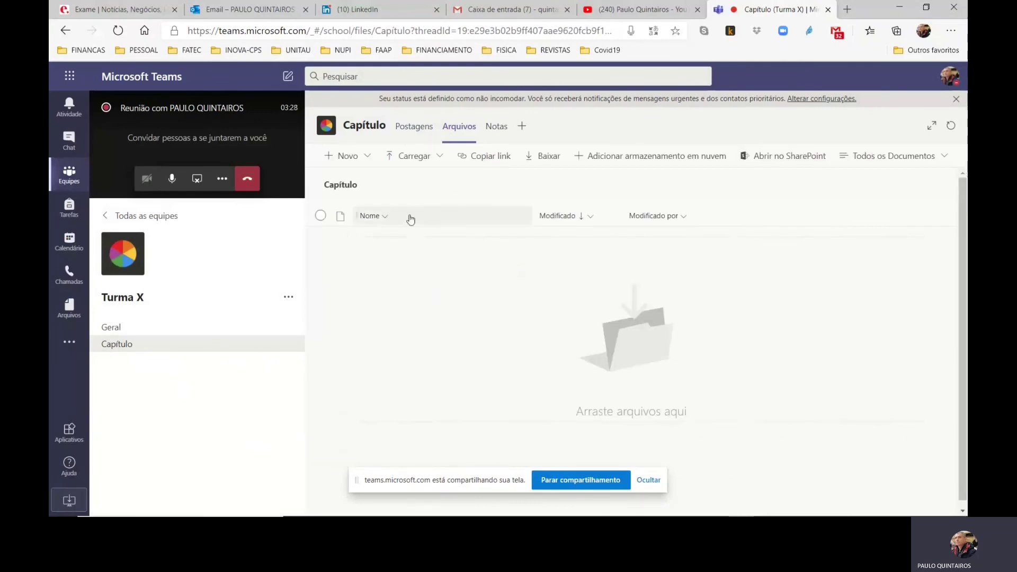
pyautogui.click(406, 158)
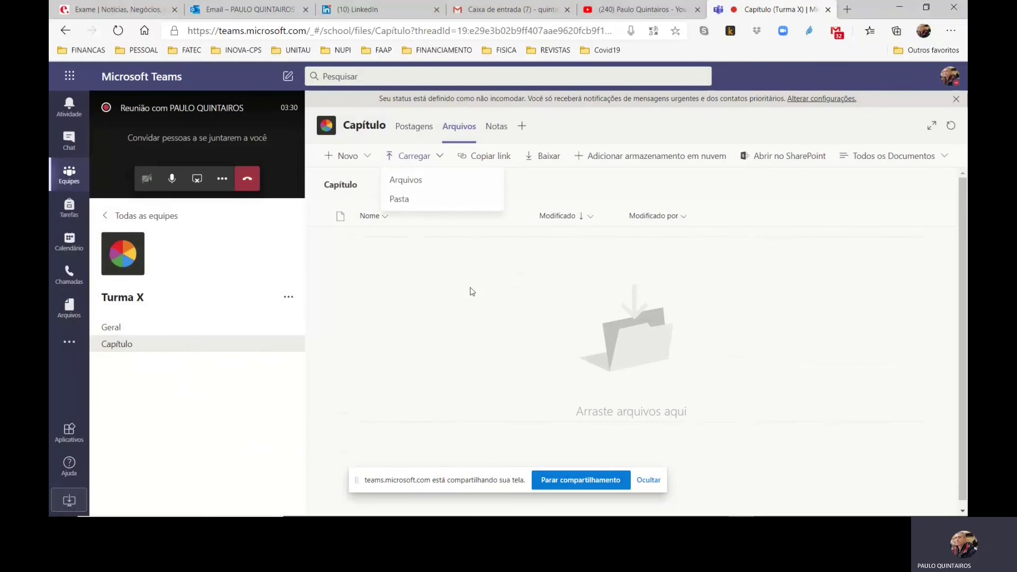
pyautogui.click(416, 188)
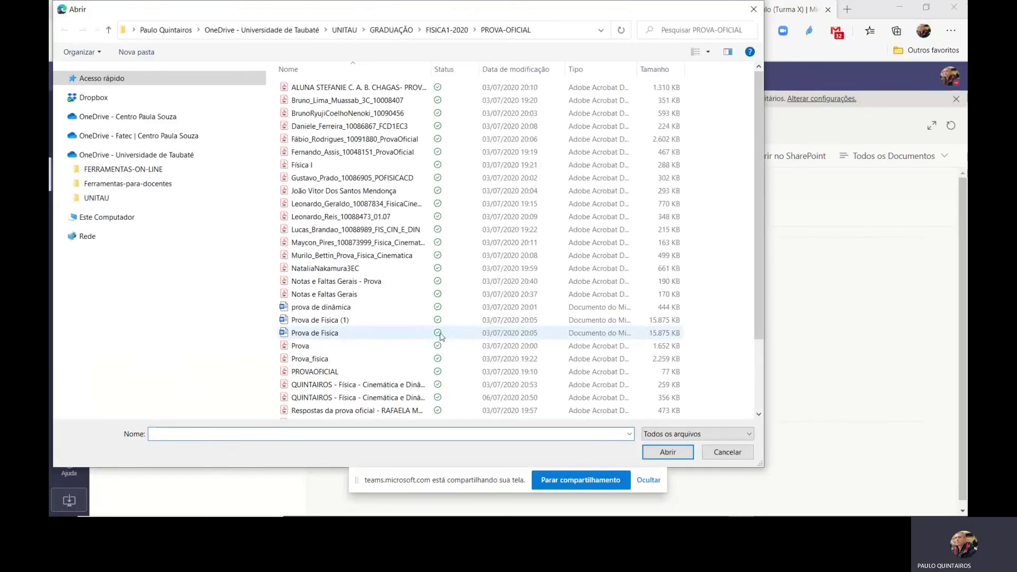
pyautogui.click(331, 285)
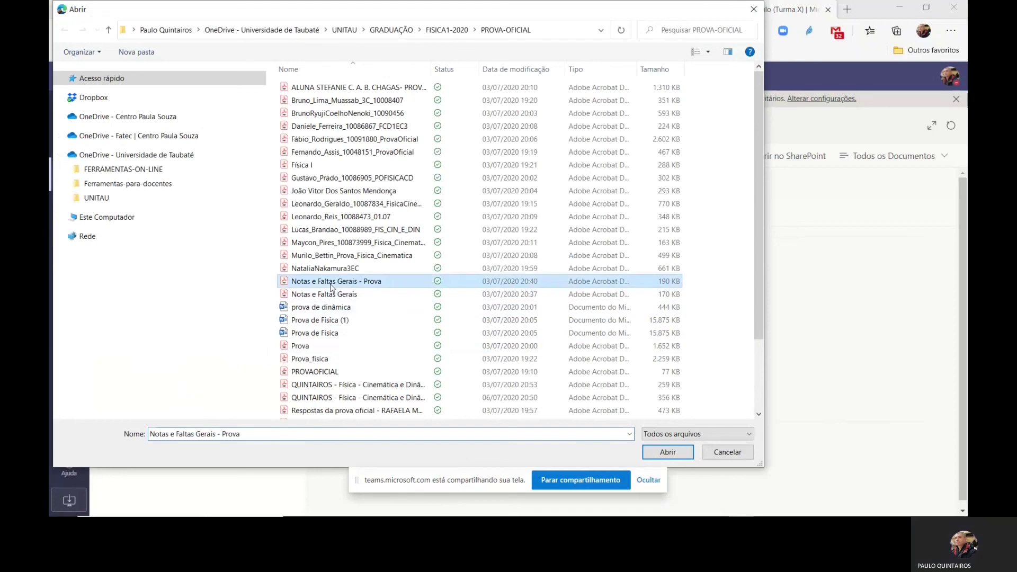
pyautogui.keyDown('shift'); pyautogui.click(332, 295); pyautogui.keyUp('shift')
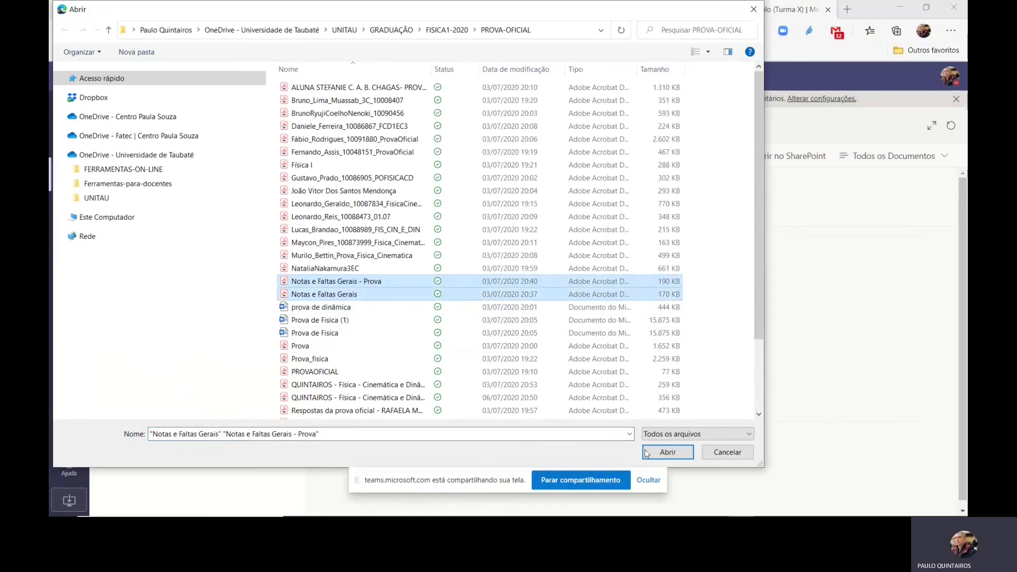
pyautogui.click(664, 452)
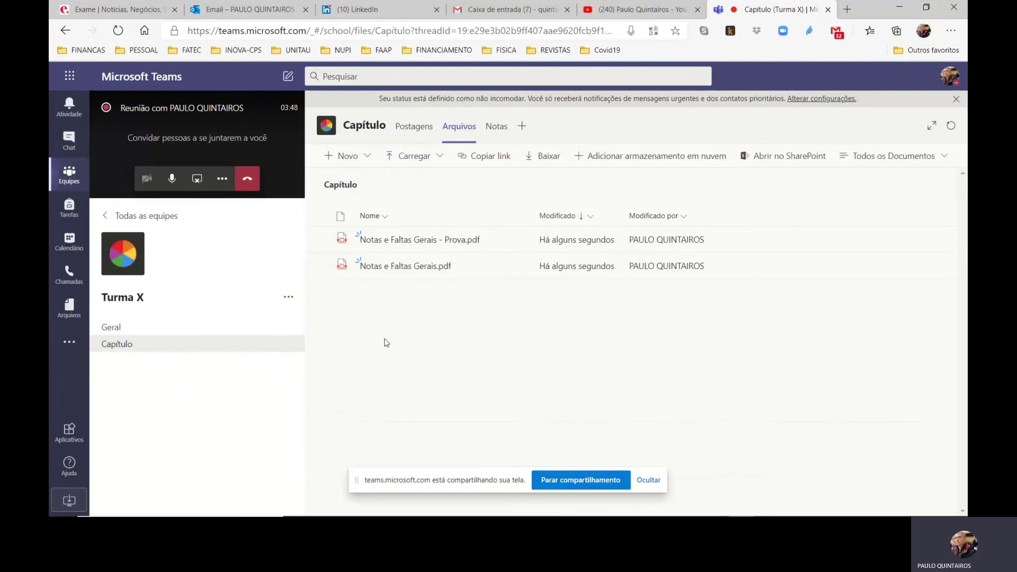
pyautogui.click(364, 159)
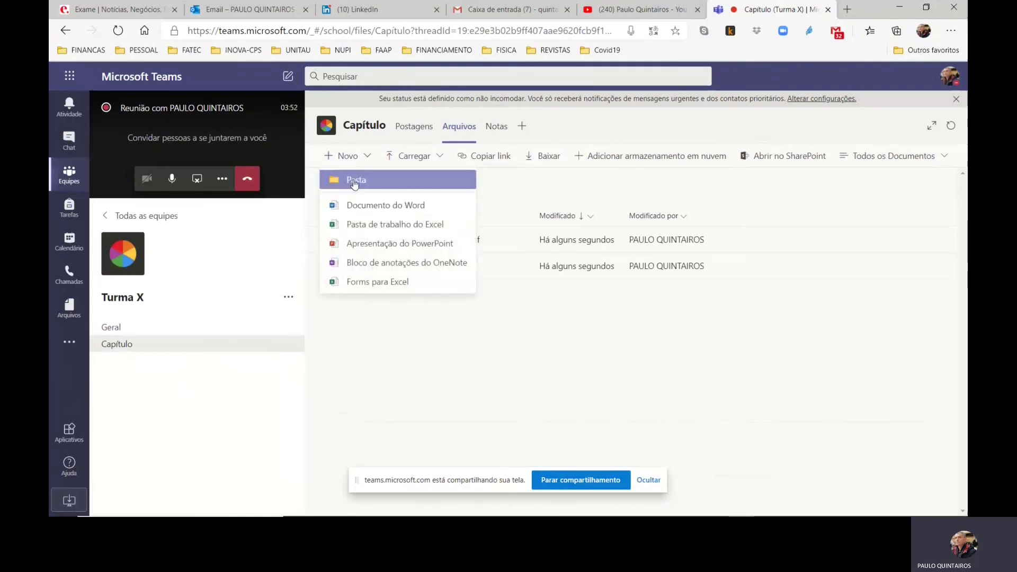
pyautogui.click(418, 382)
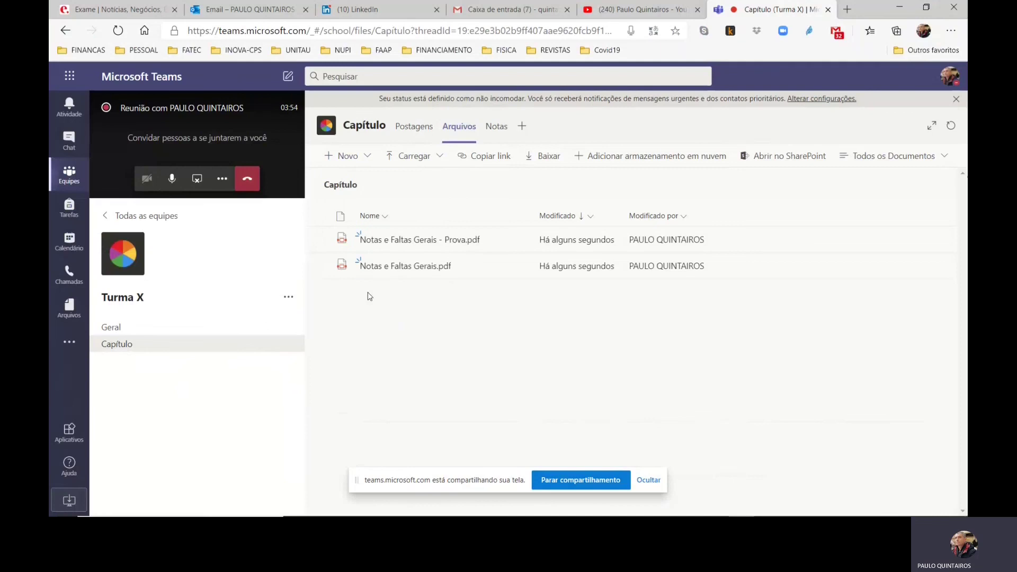
# - Delete both "Notas e Faltas Gerais" PDF files from the Capítulo channel's files
pyautogui.click(321, 239)
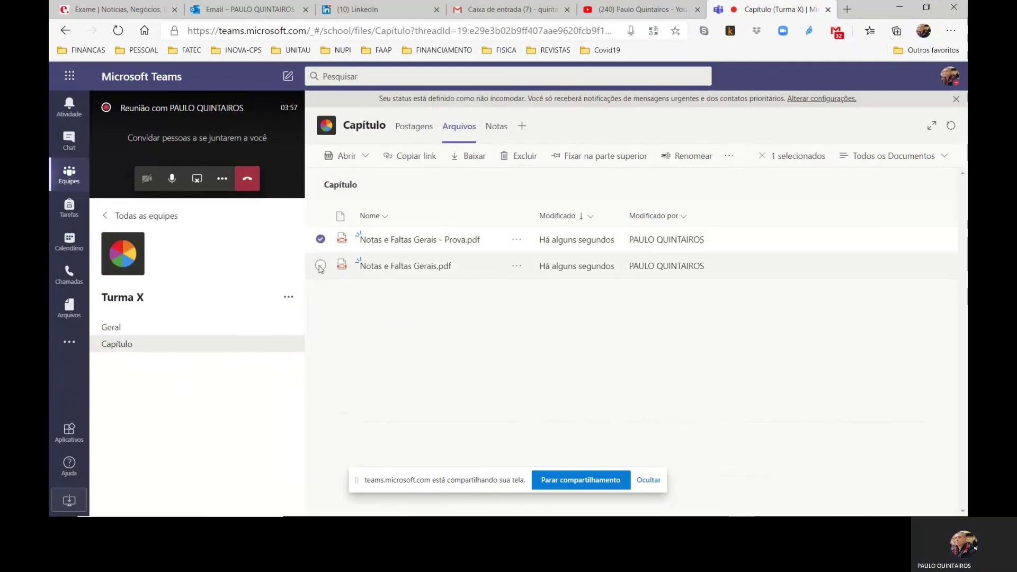
pyautogui.click(321, 266)
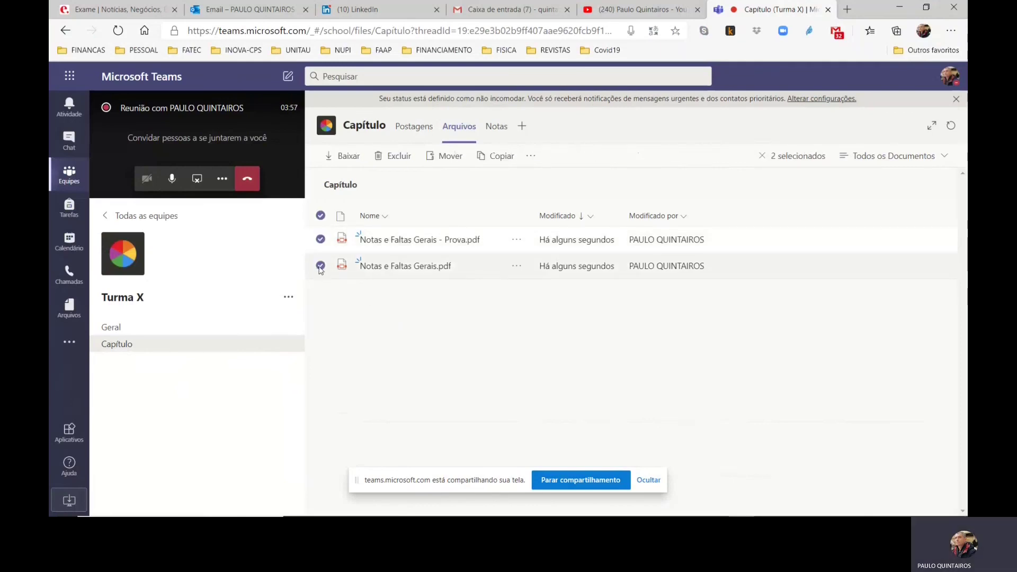
pyautogui.click(394, 156)
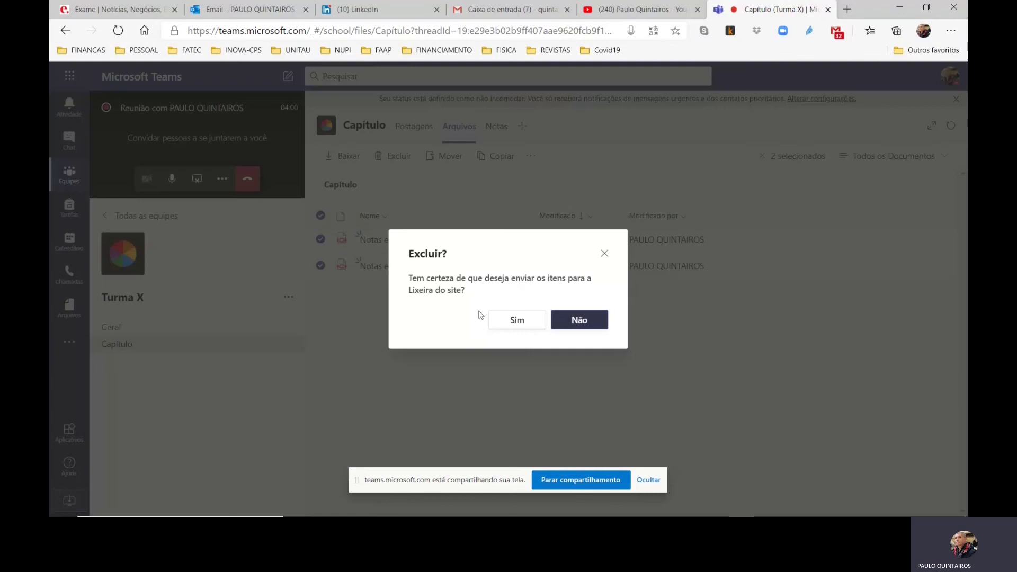
pyautogui.click(522, 324)
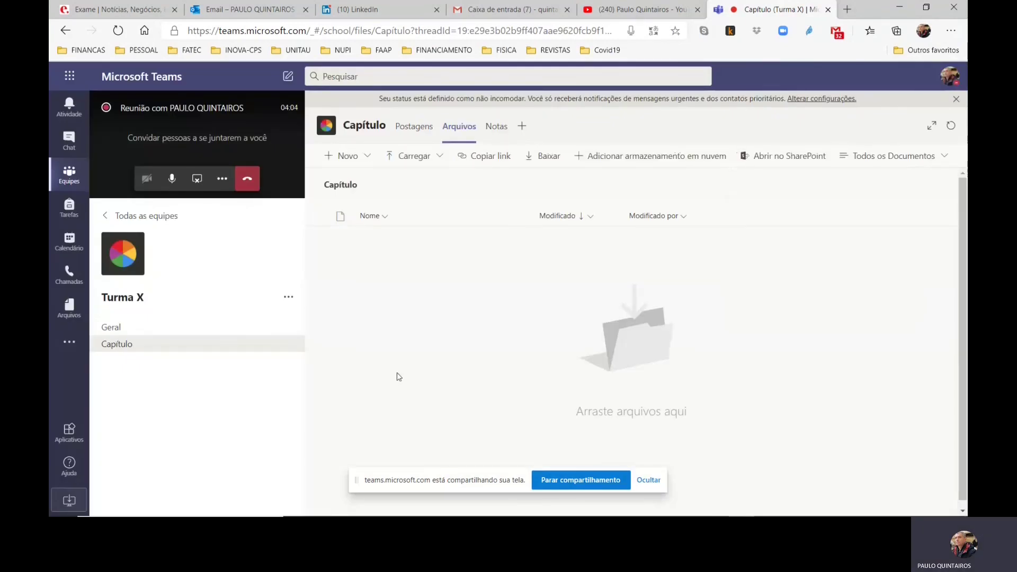
# - Start a new assignment (Tarefa) in the Geral channel of Turma X and title it "Lista 1"
pyautogui.click(113, 329)
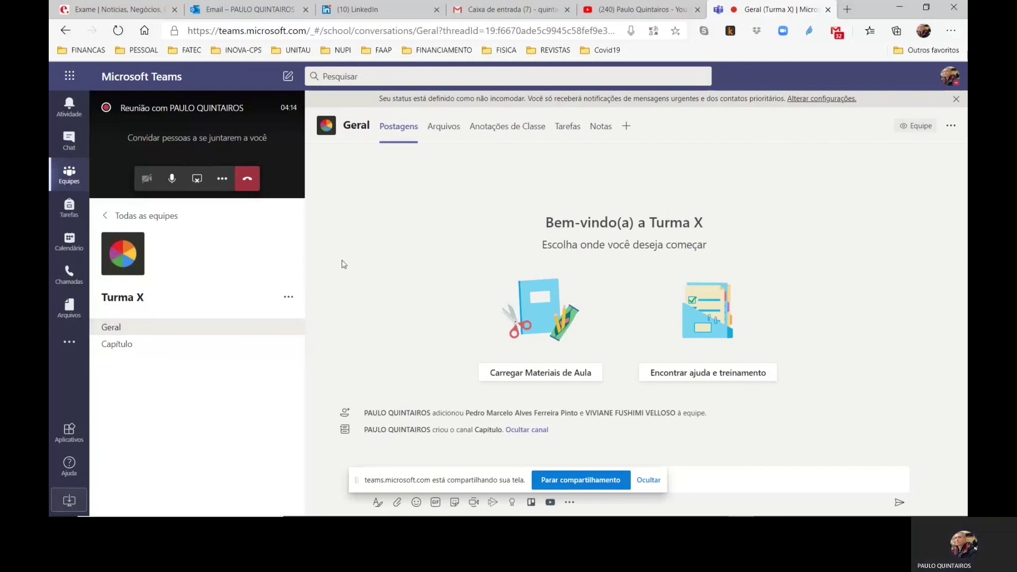
pyautogui.click(569, 129)
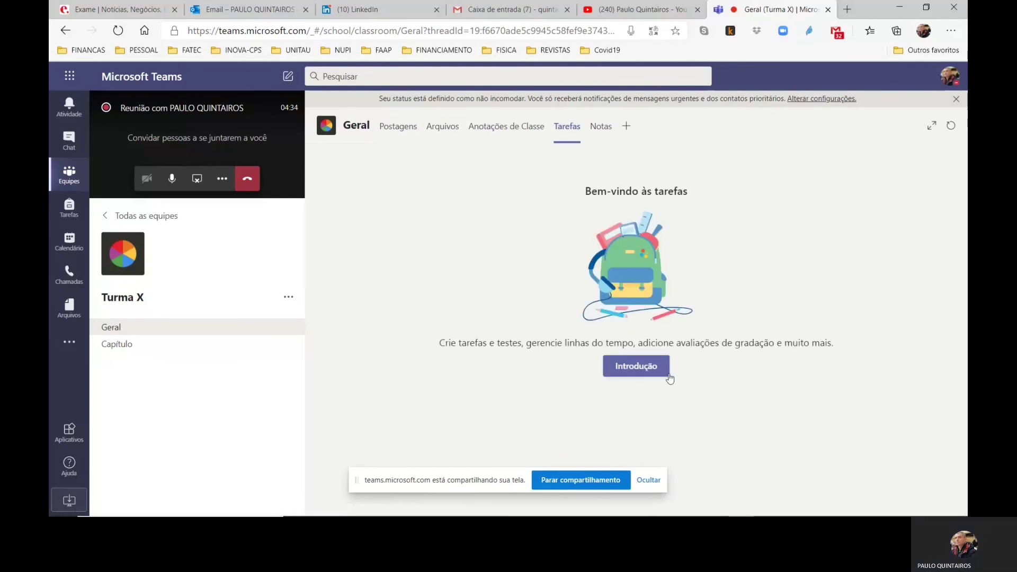
pyautogui.click(631, 371)
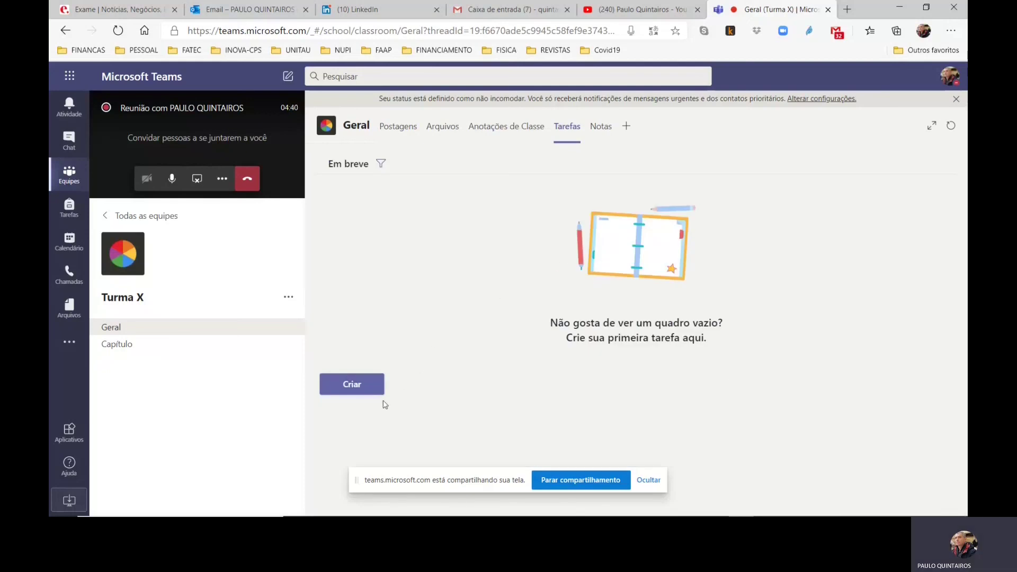
pyautogui.click(358, 391)
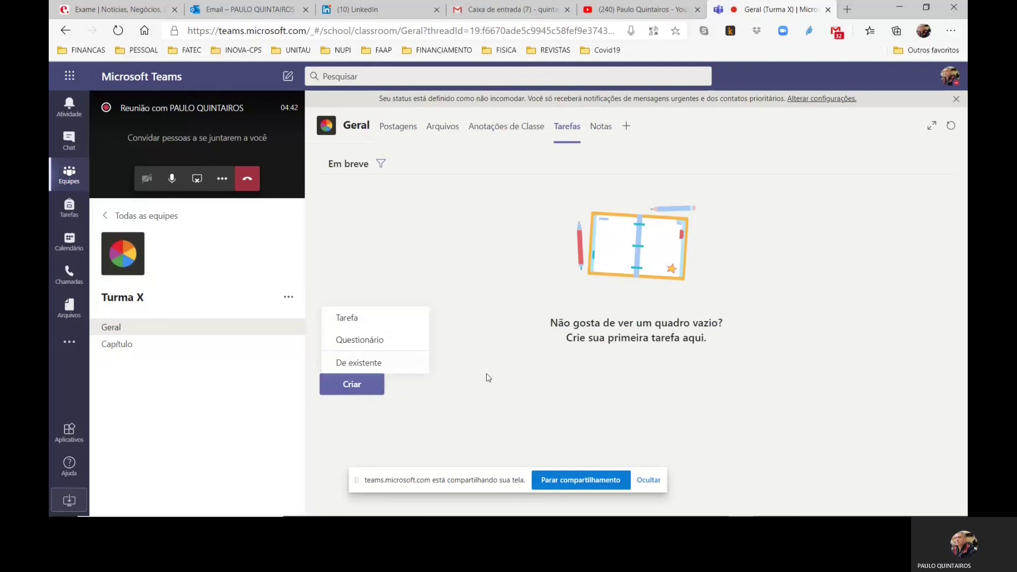
pyautogui.click(369, 318)
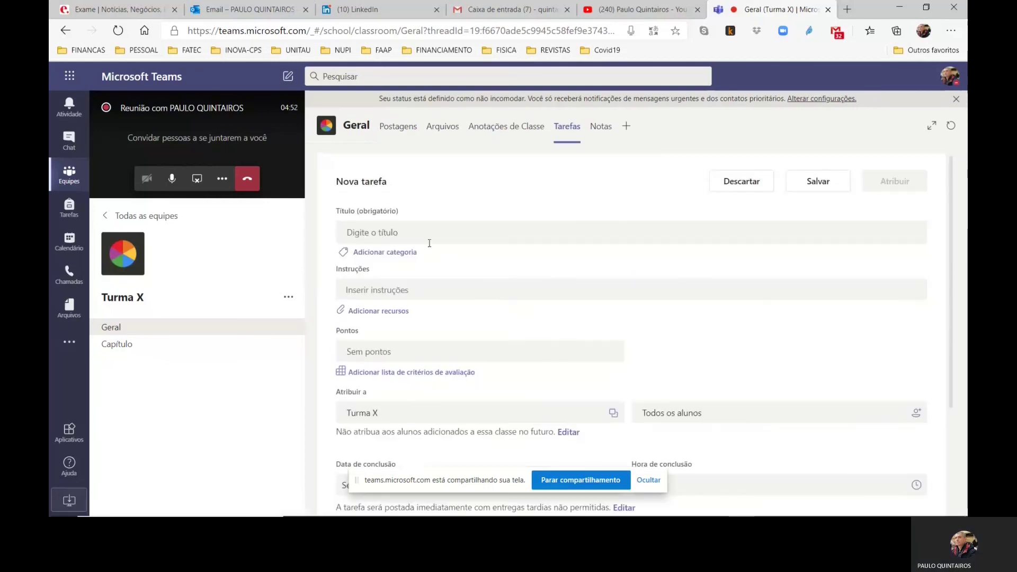
pyautogui.click(427, 237)
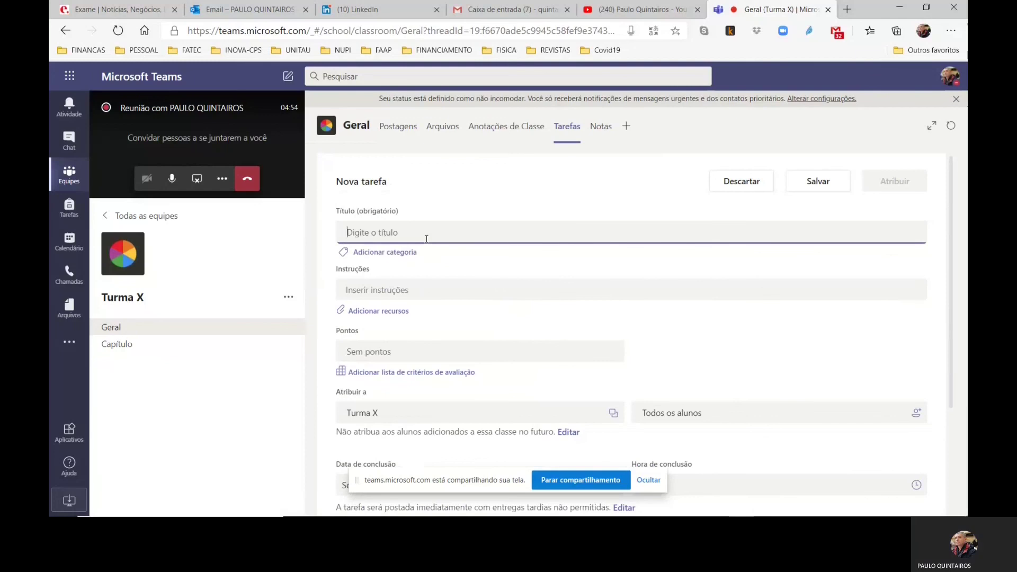
pyautogui.write('Lista 1')
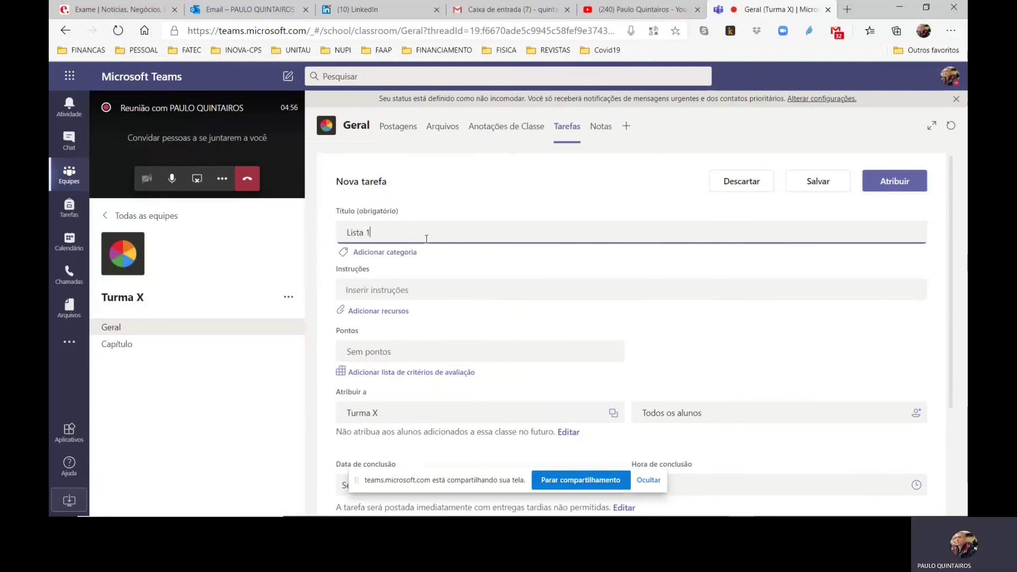
# - View the resource sources available for the Lista 1 assignment without attaching any, and set its points to 4
pyautogui.click(371, 313)
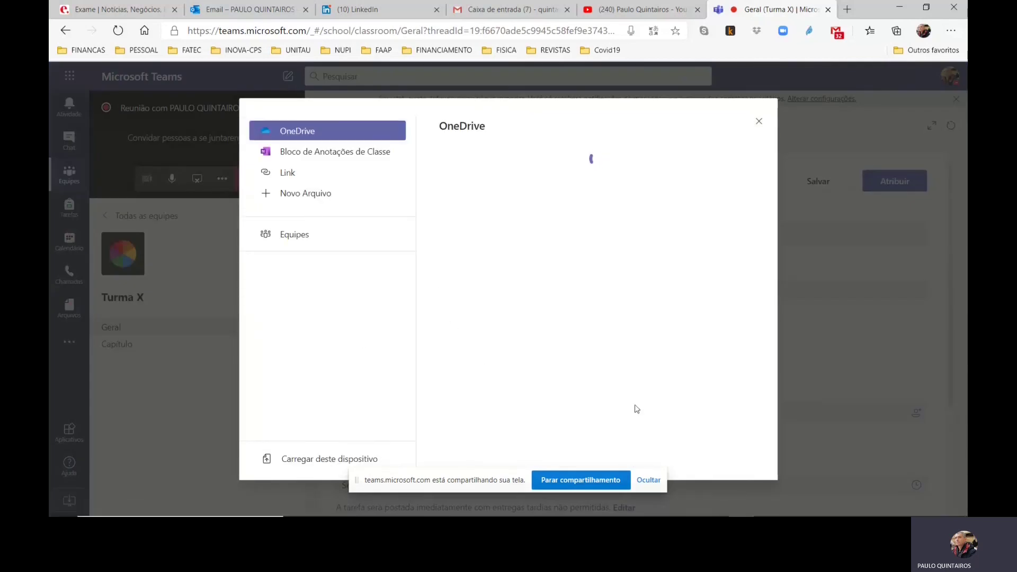
pyautogui.click(759, 123)
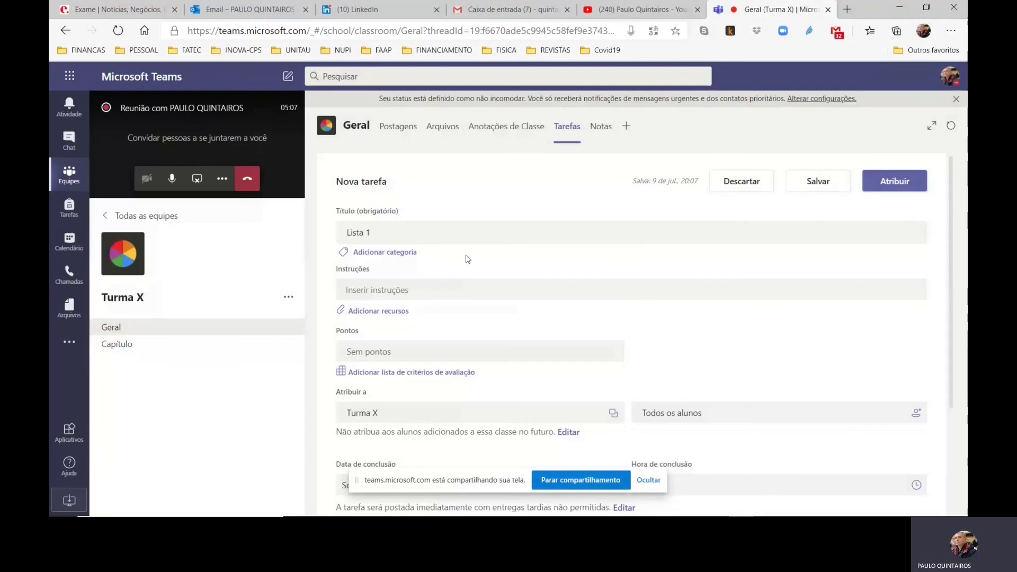
pyautogui.scroll(-2, 405, 292)
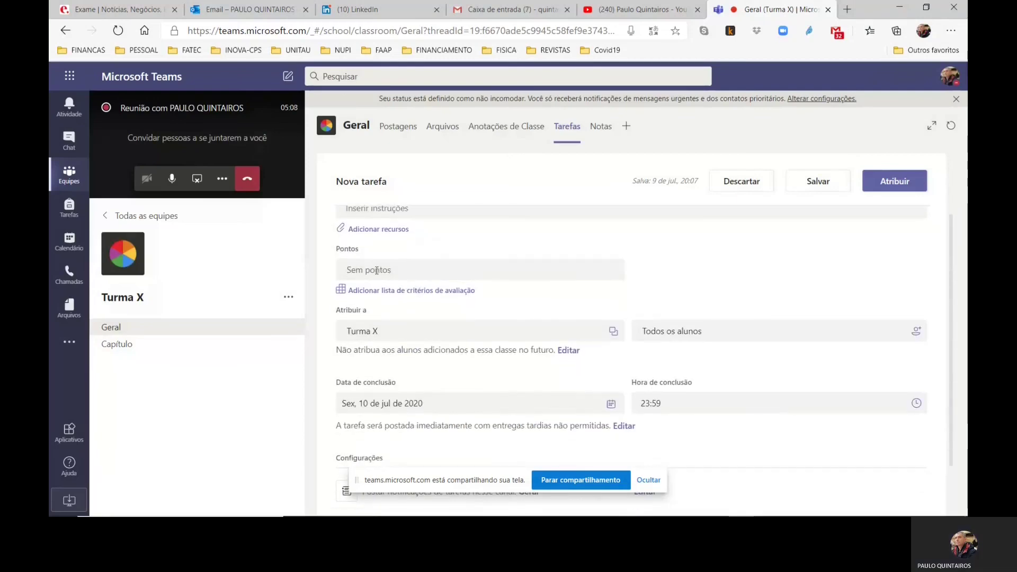
pyautogui.click(377, 271)
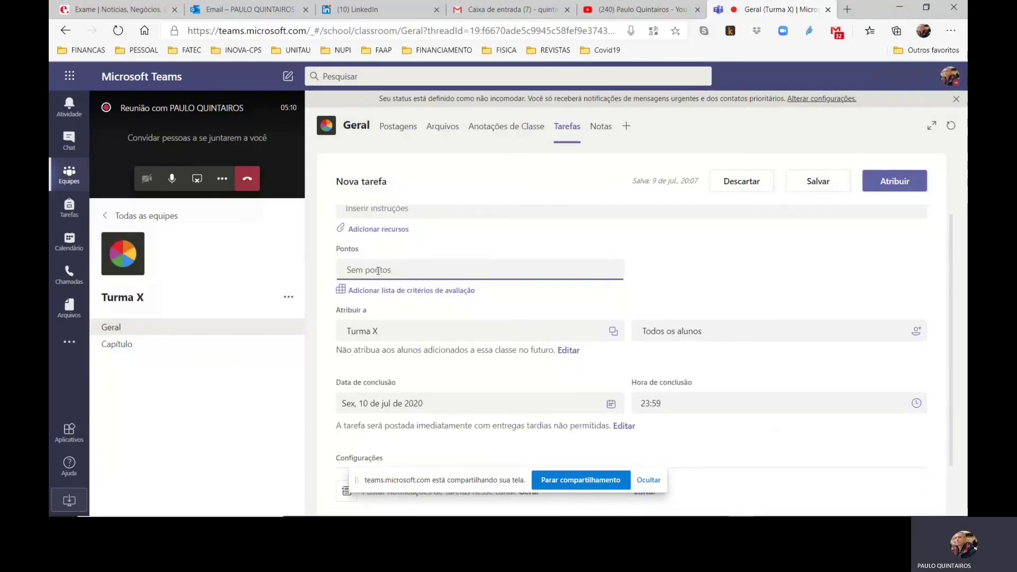
pyautogui.write('4')
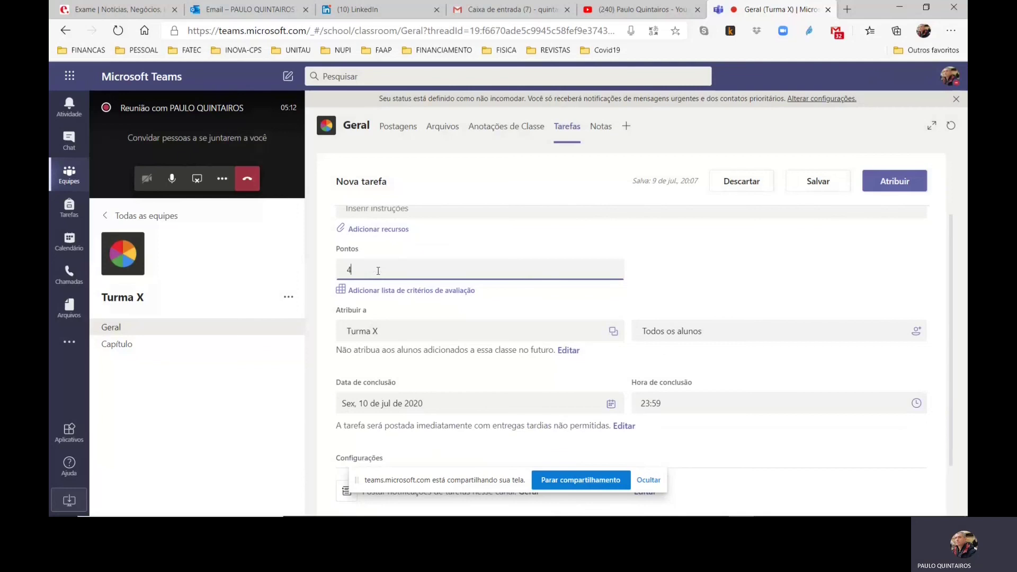
# - Edit the assignment timeline to schedule it for future assignment, with 15 July 2020 as the posting date
pyautogui.scroll(-2, 537, 367)
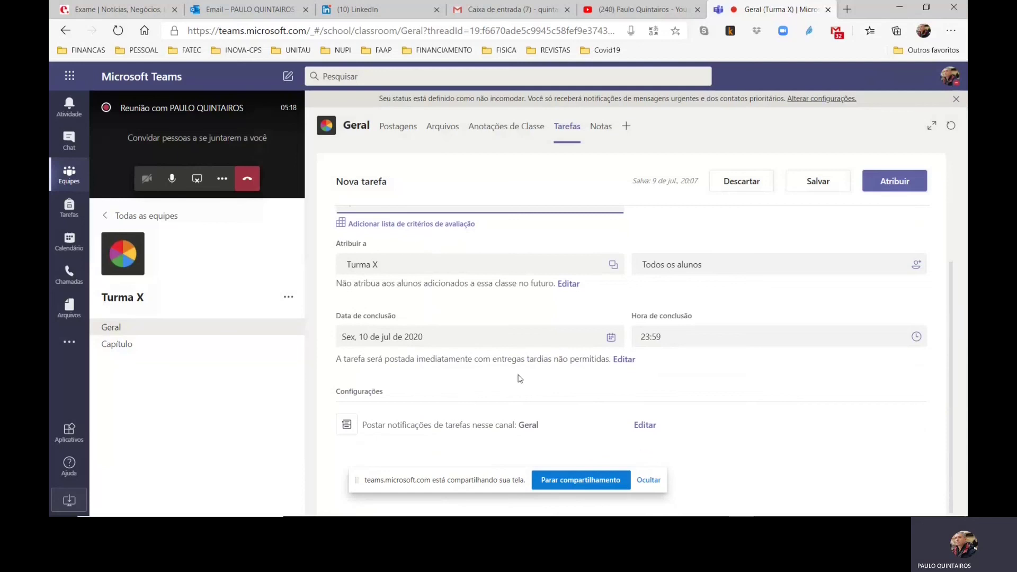
pyautogui.click(624, 360)
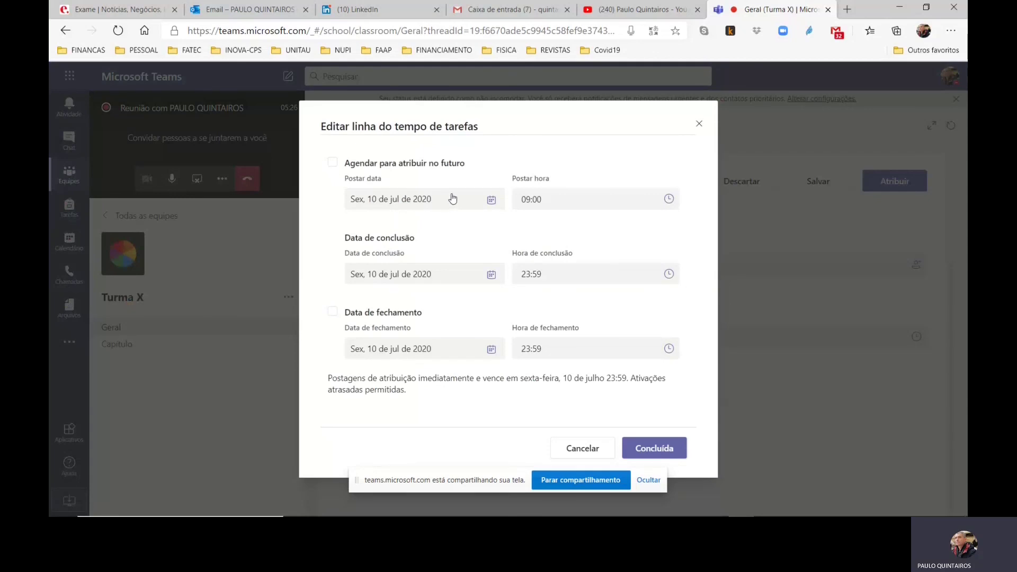
pyautogui.click(334, 164)
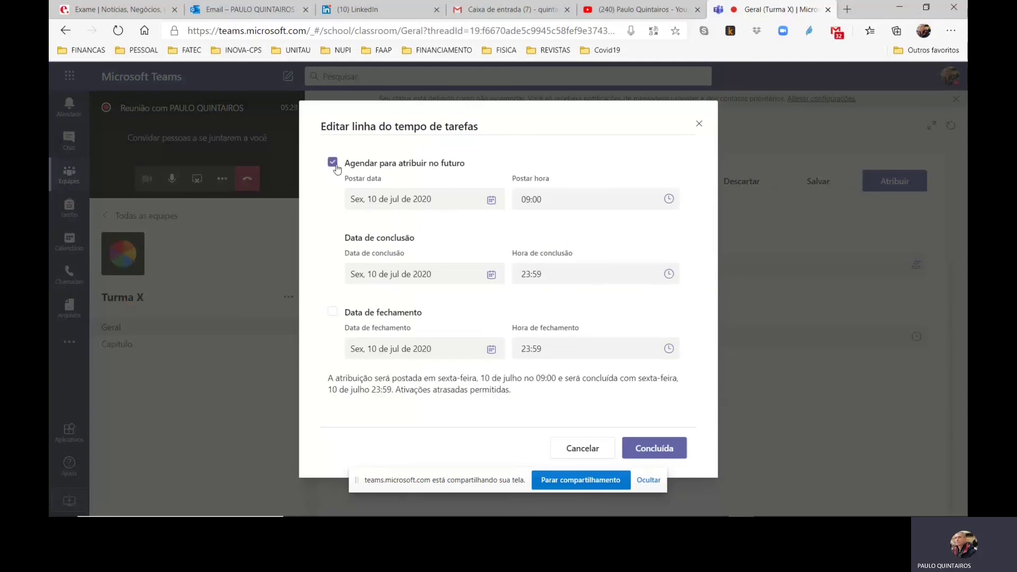
pyautogui.click(443, 200)
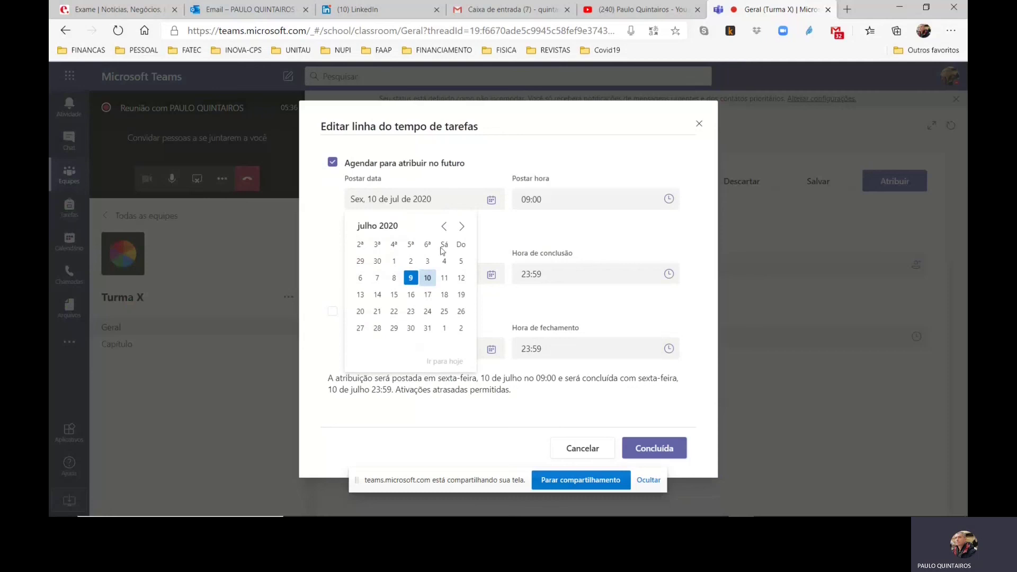
pyautogui.click(393, 296)
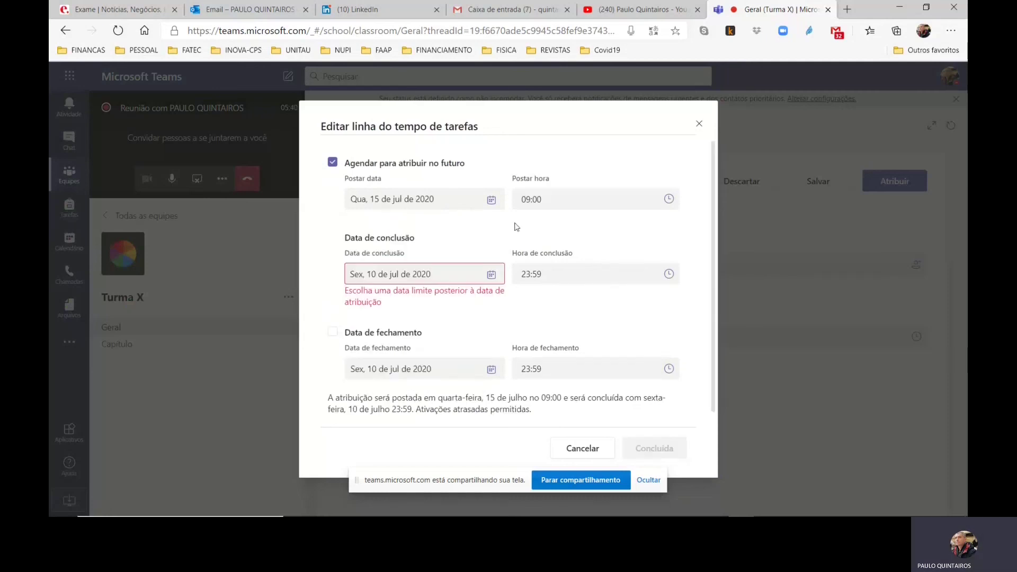
# - Set the assignment's due date to 12 July 2020 and its closing date to 14 July 2020
pyautogui.click(455, 279)
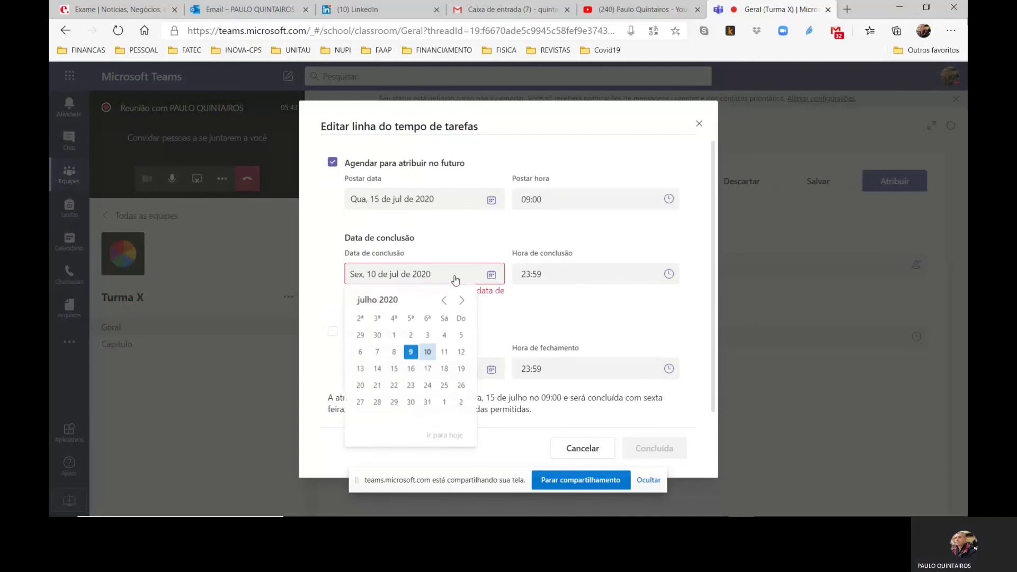
pyautogui.click(461, 353)
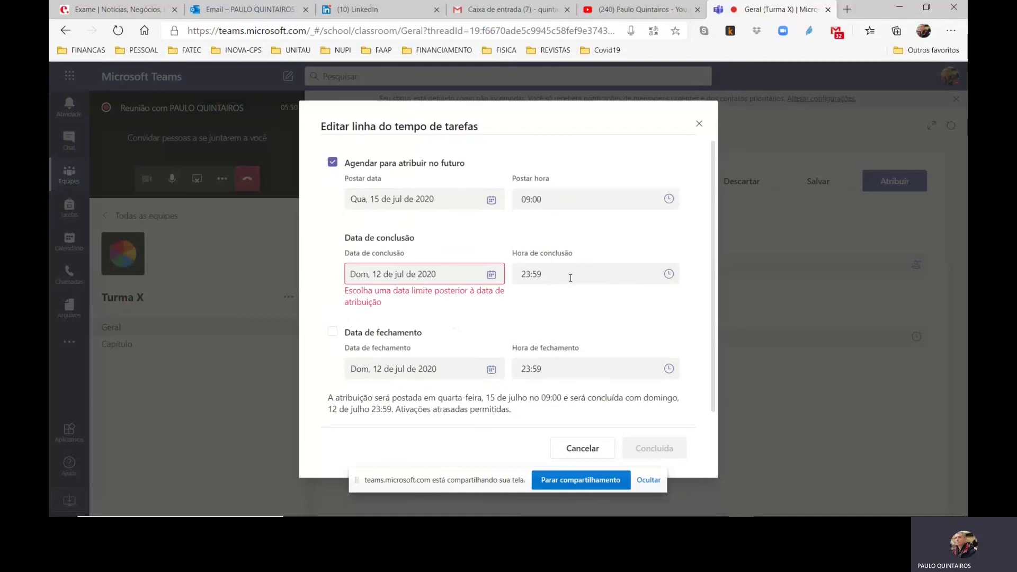
pyautogui.click(451, 371)
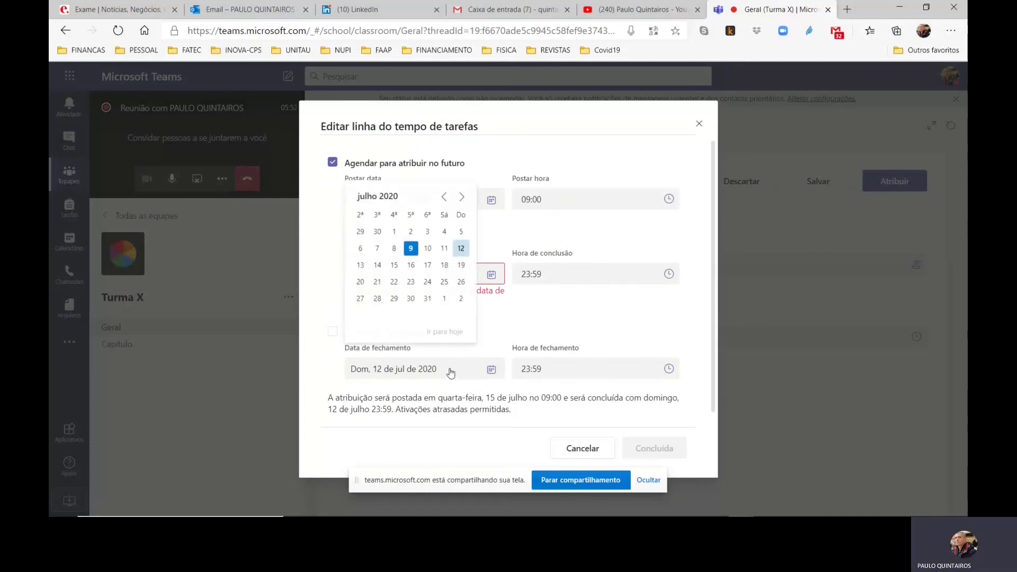
pyautogui.click(378, 266)
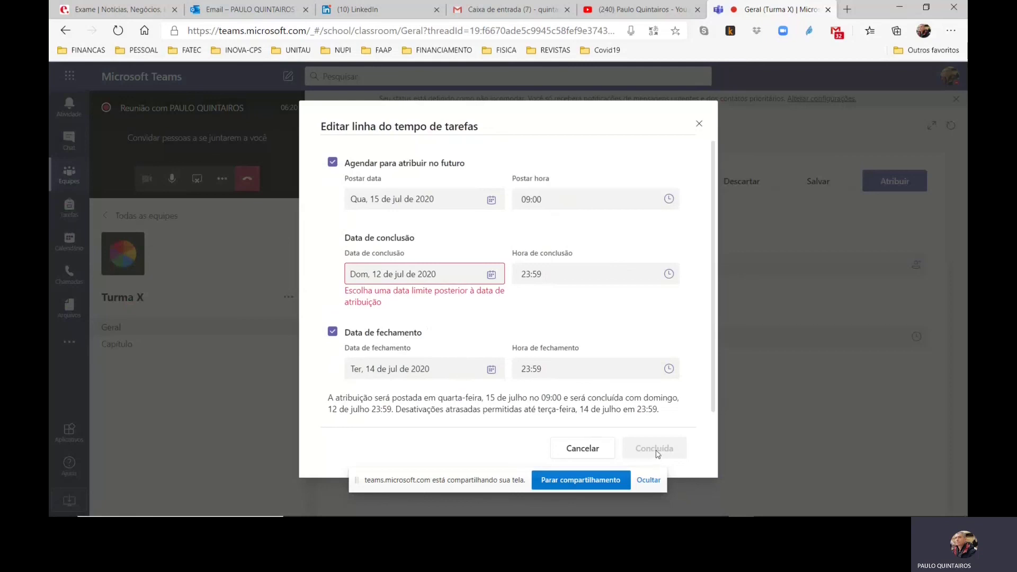
# - Move the assignment's posting date to 10 July 2020, finish the timeline, and schedule the Lista 1 assignment
pyautogui.tripleClick(514, 130)
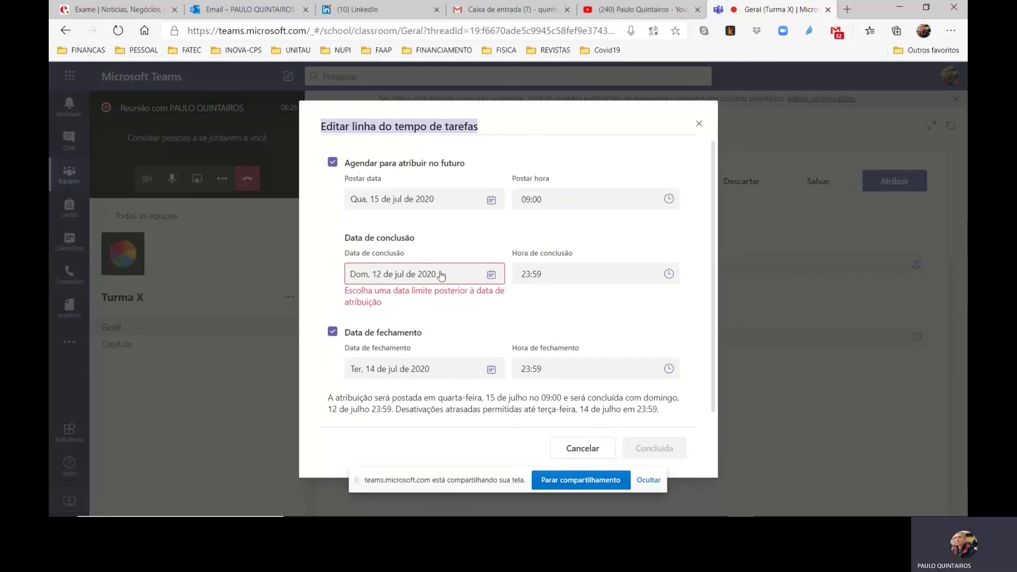
pyautogui.click(450, 200)
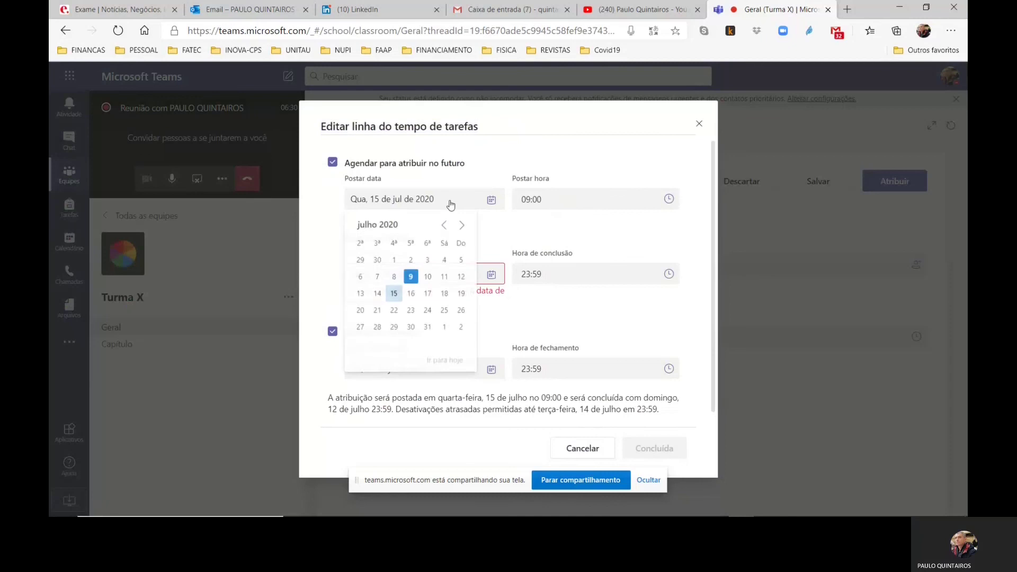
pyautogui.click(427, 278)
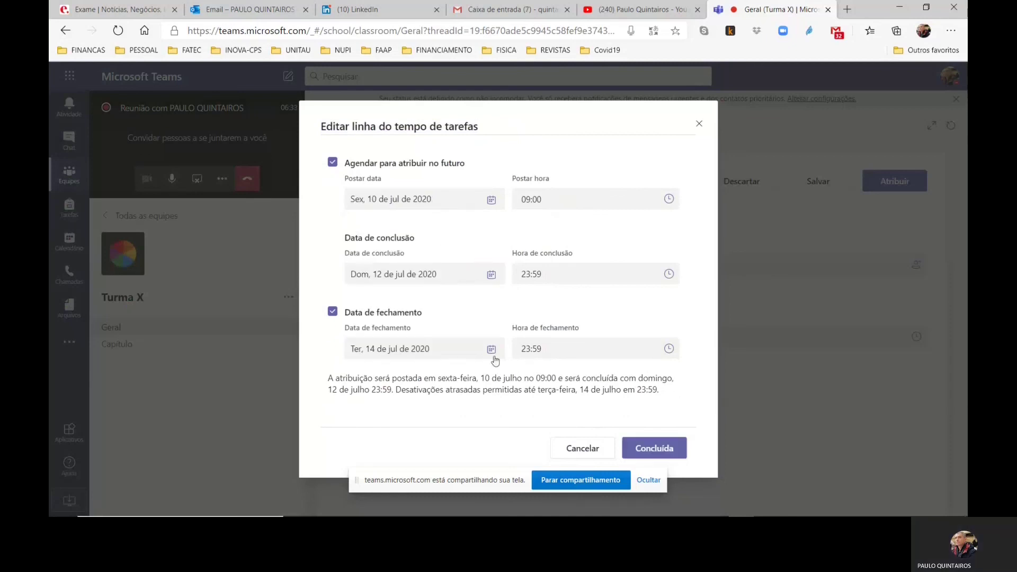
pyautogui.click(665, 451)
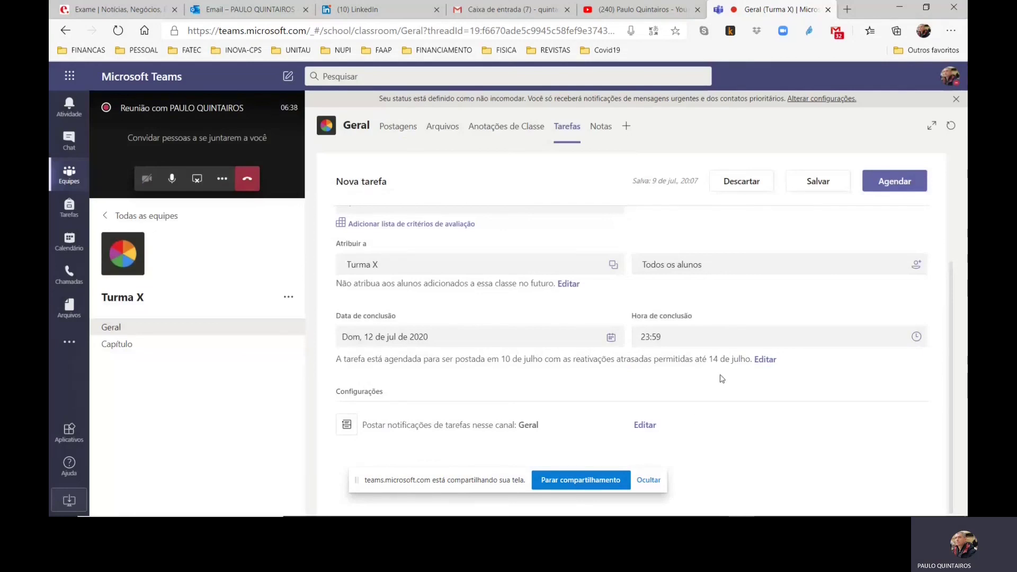
pyautogui.click(893, 189)
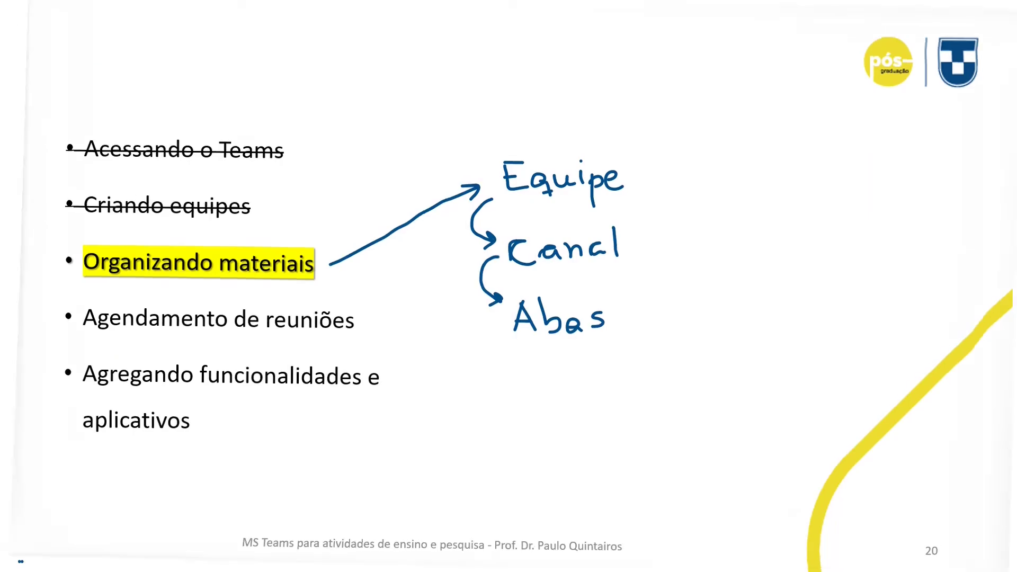
pyautogui.press('Right')
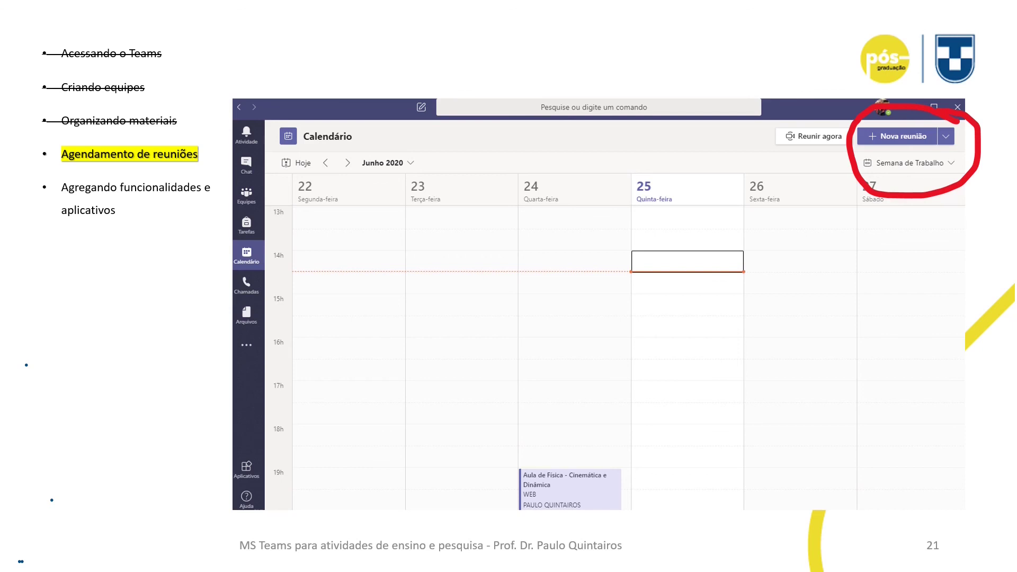
pyautogui.press('Right')
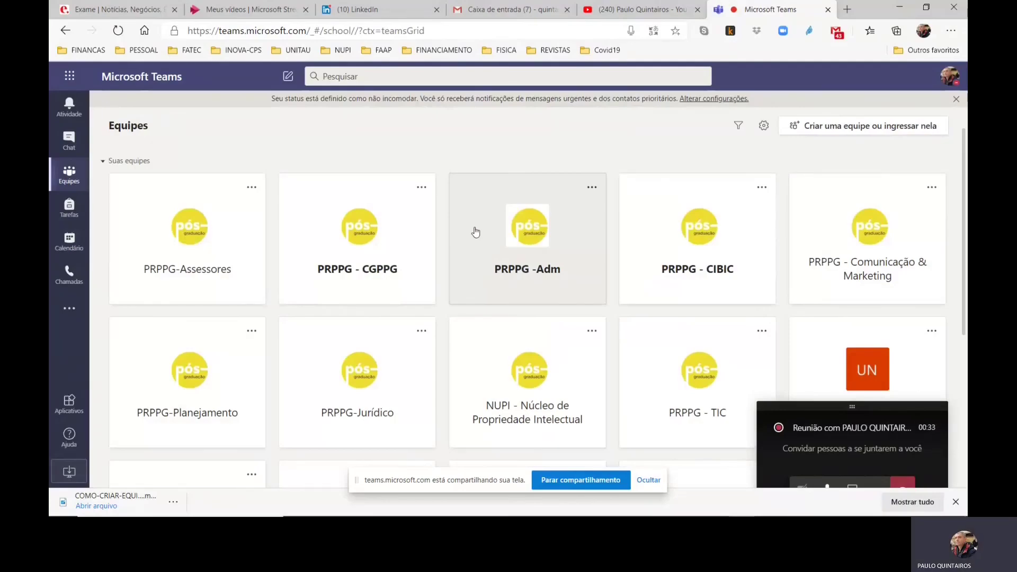
# - Start a new meeting from the calendar and title it "FÍSICA 1"
pyautogui.click(65, 249)
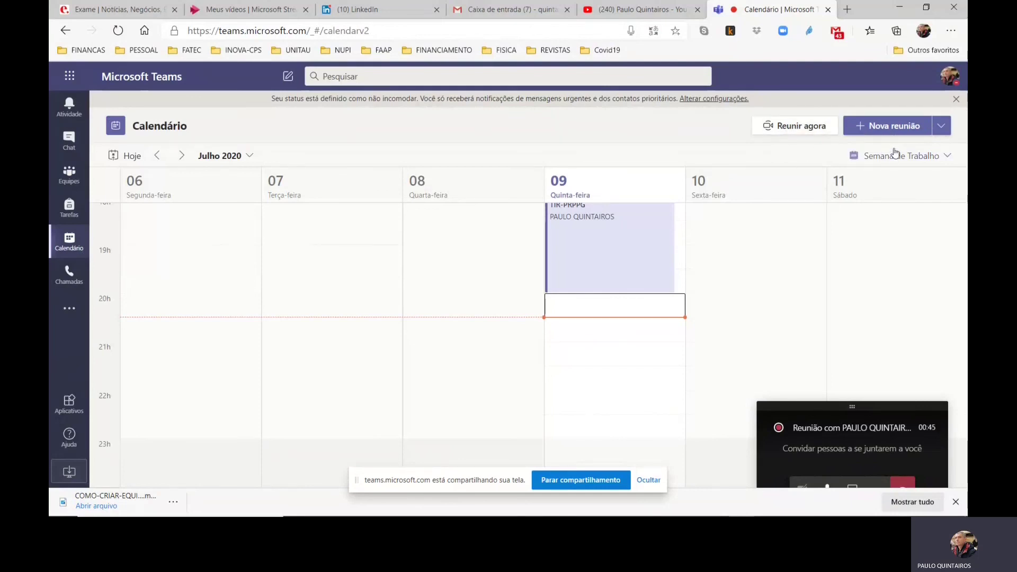
pyautogui.click(884, 131)
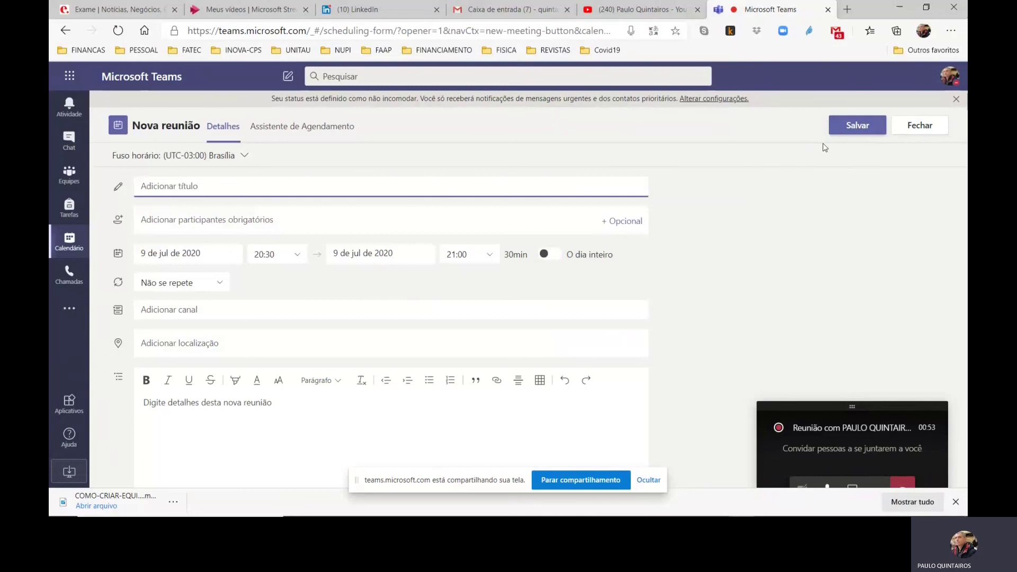
pyautogui.write('fÍSICA 1')
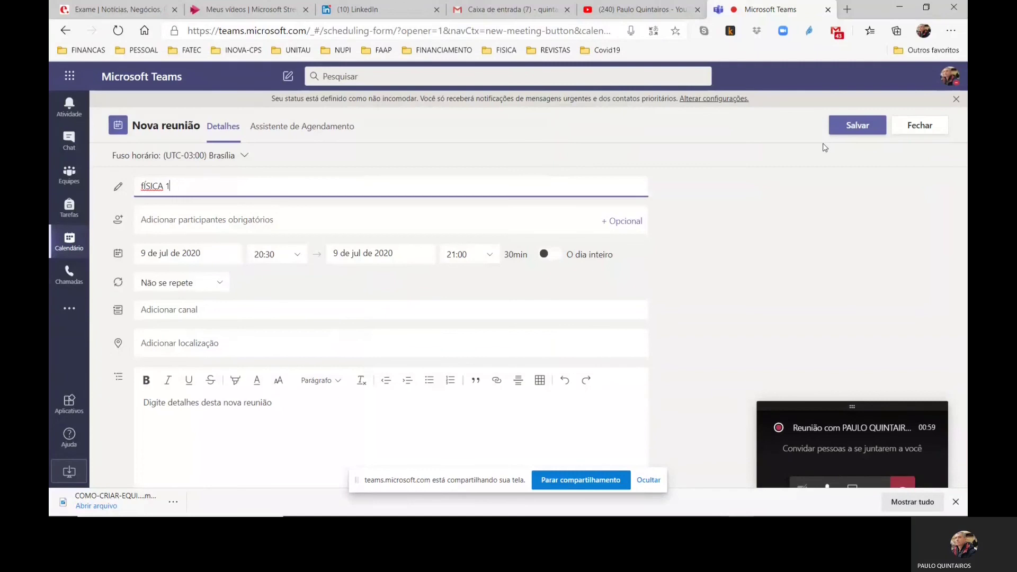
pyautogui.press('Home')
pyautogui.press('Delete')
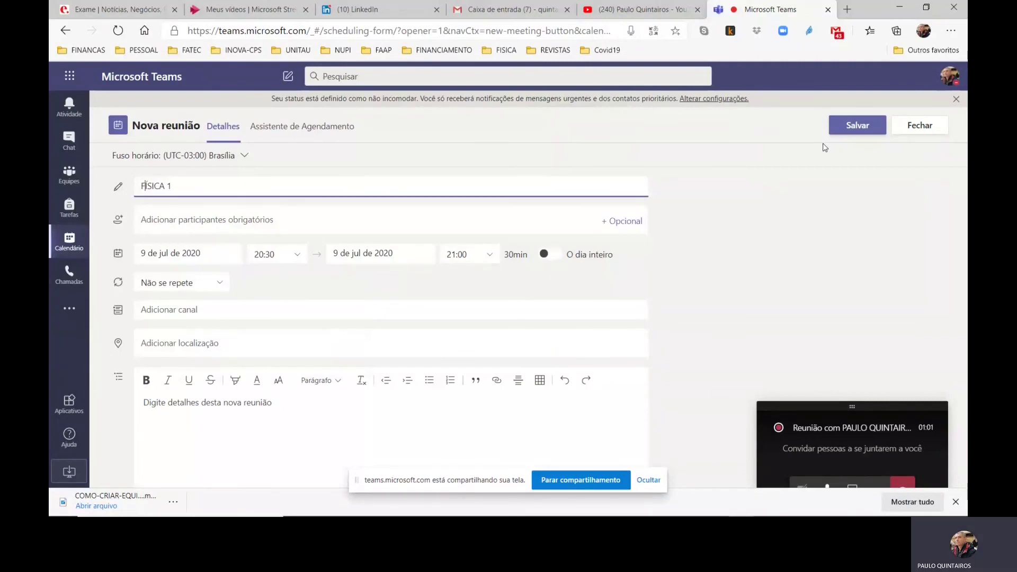
pyautogui.write('F')
# - Set the FÍSICA 1 meeting's date to 15 July 2020 and its start time to 19:00
pyautogui.click(215, 255)
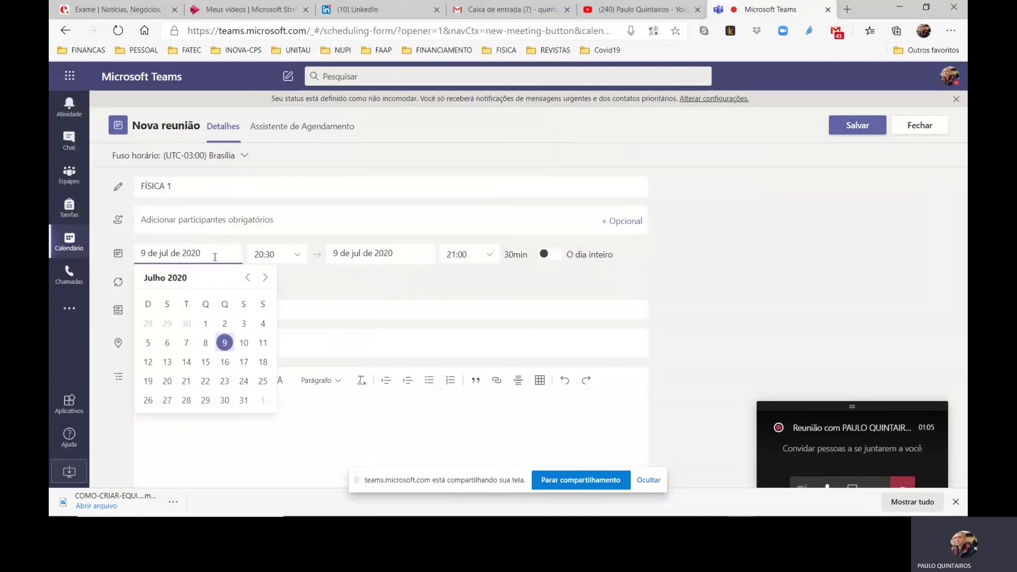
pyautogui.click(206, 363)
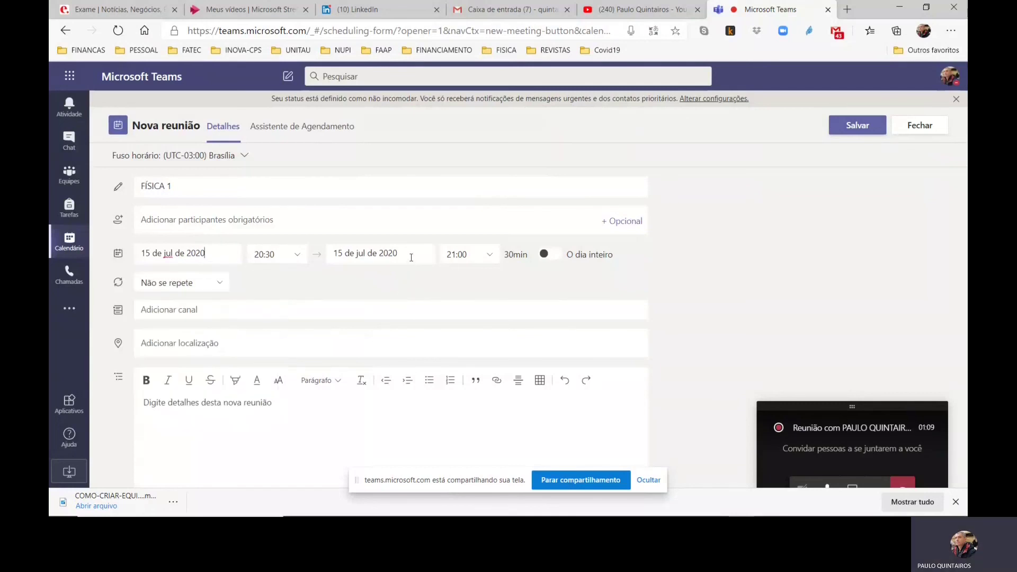
pyautogui.click(281, 254)
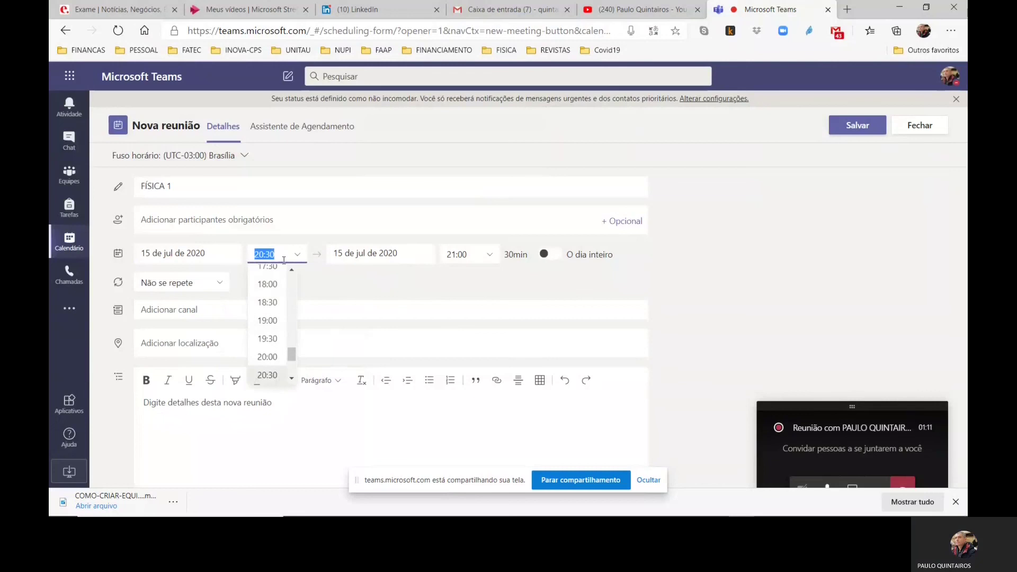
pyautogui.scroll(1, 291, 353)
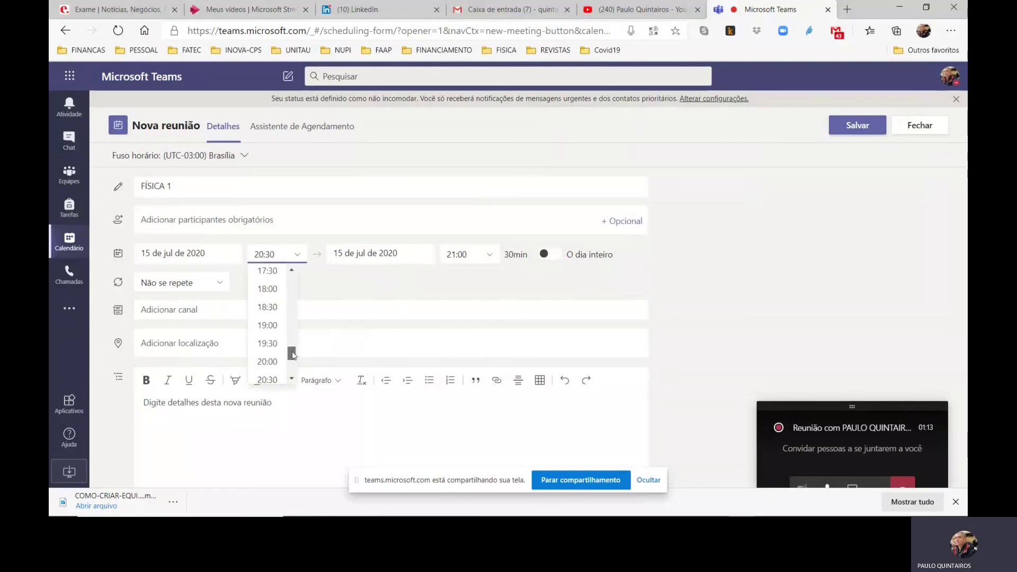
pyautogui.click(268, 326)
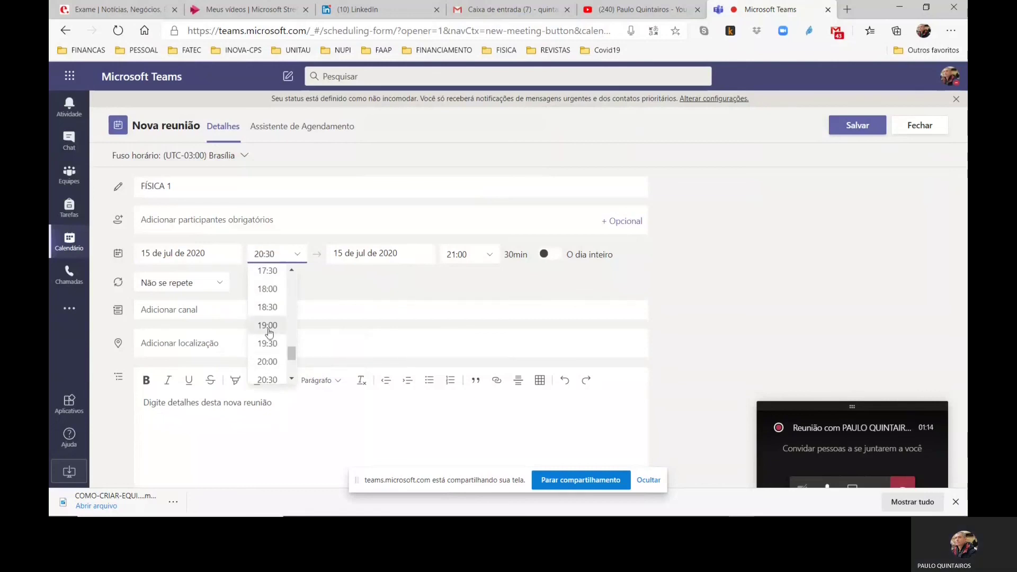
# - Set the meeting's end time to 22:40 and make it repeat weekly (Semanalmente)
pyautogui.click(470, 255)
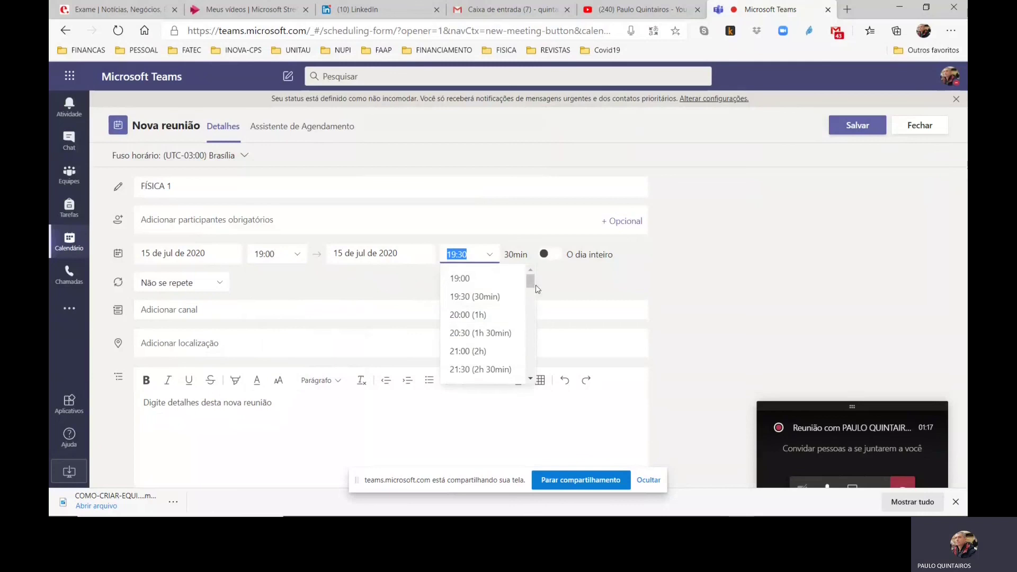
pyautogui.moveTo(532, 286); pyautogui.dragTo(531, 300)
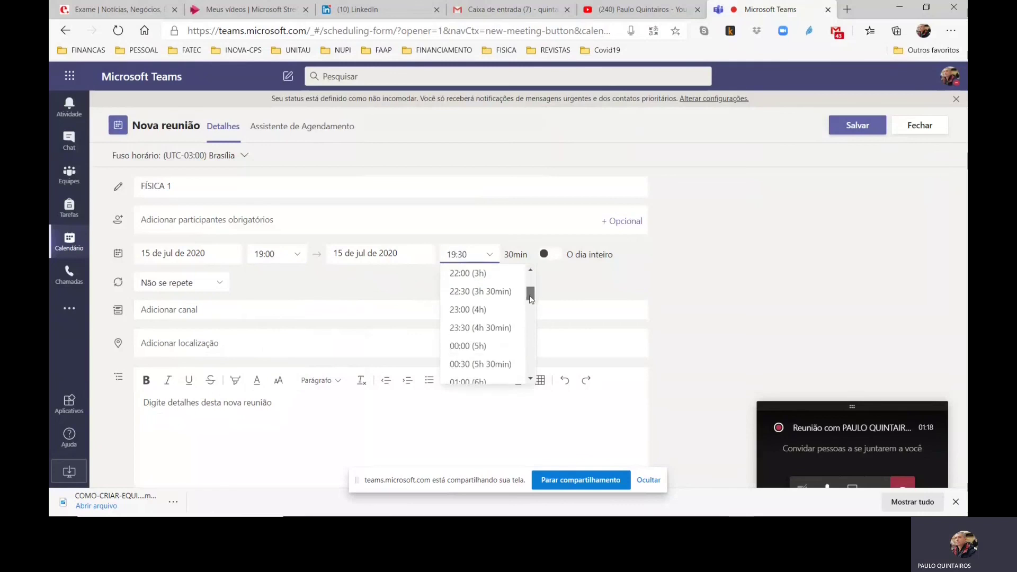
pyautogui.click(456, 289)
pyautogui.click(465, 255)
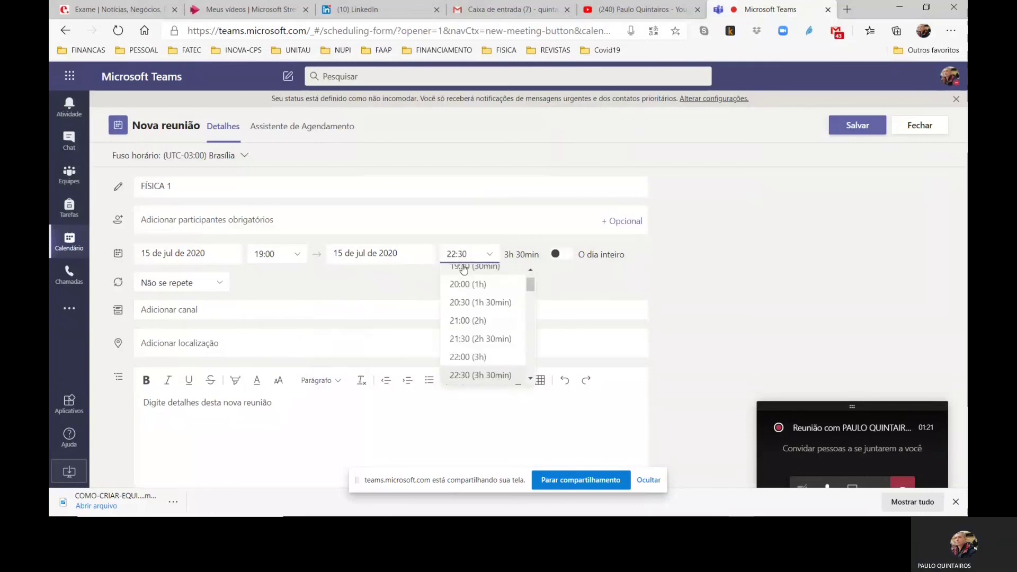
pyautogui.press('BackSpace')
pyautogui.write('4')
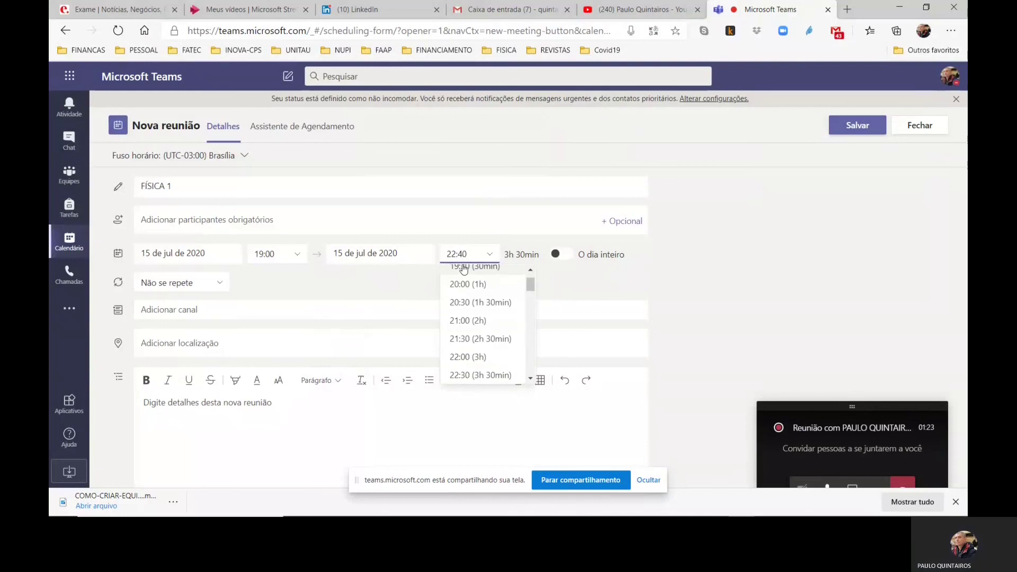
pyautogui.press('Return')
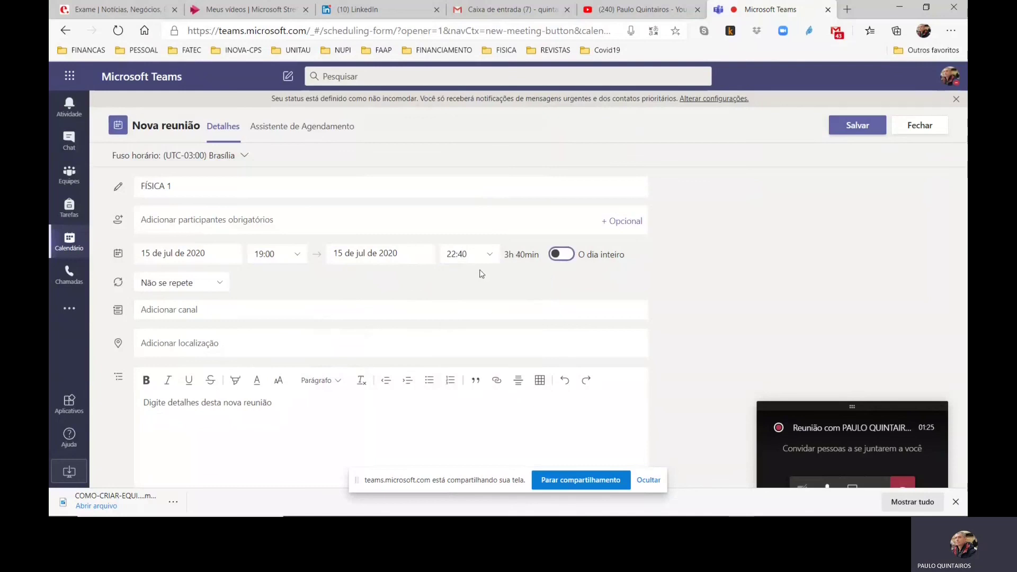
pyautogui.click(217, 288)
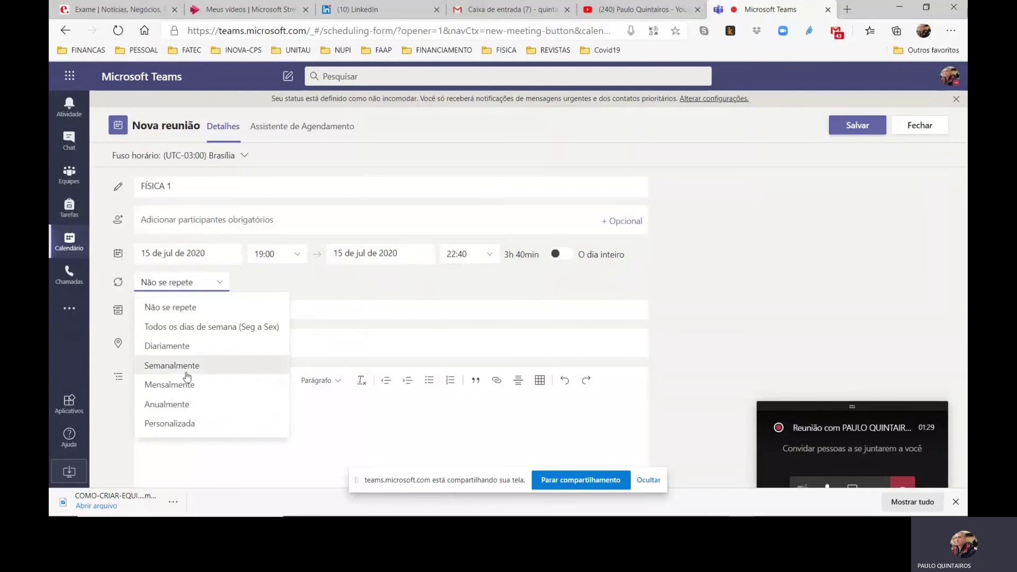
pyautogui.click(172, 365)
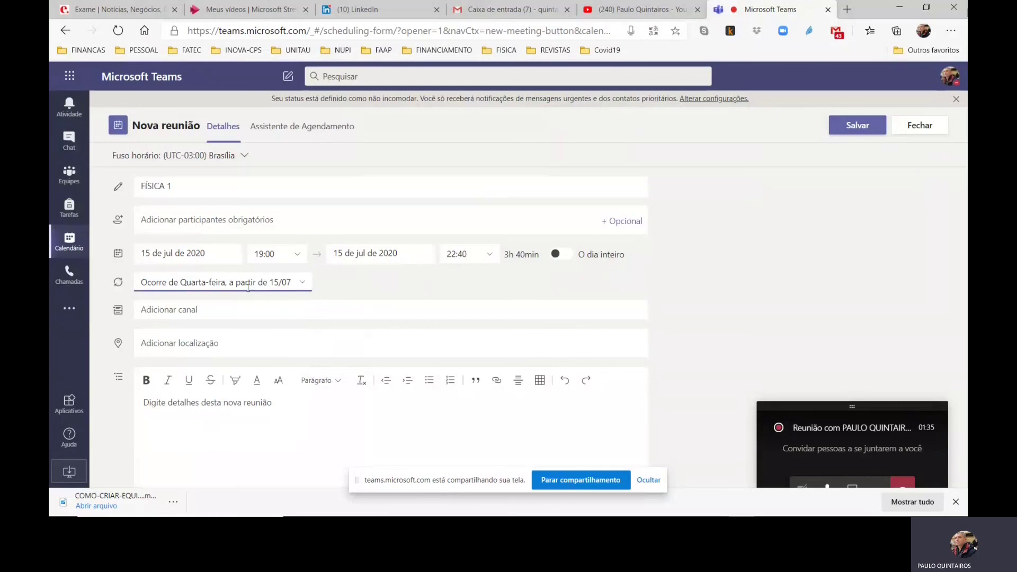
# - Choose the Geral channel of Física - Cinemática e Dinâmica for the meeting, and close the form discarding the unsaved meeting
pyautogui.click(202, 310)
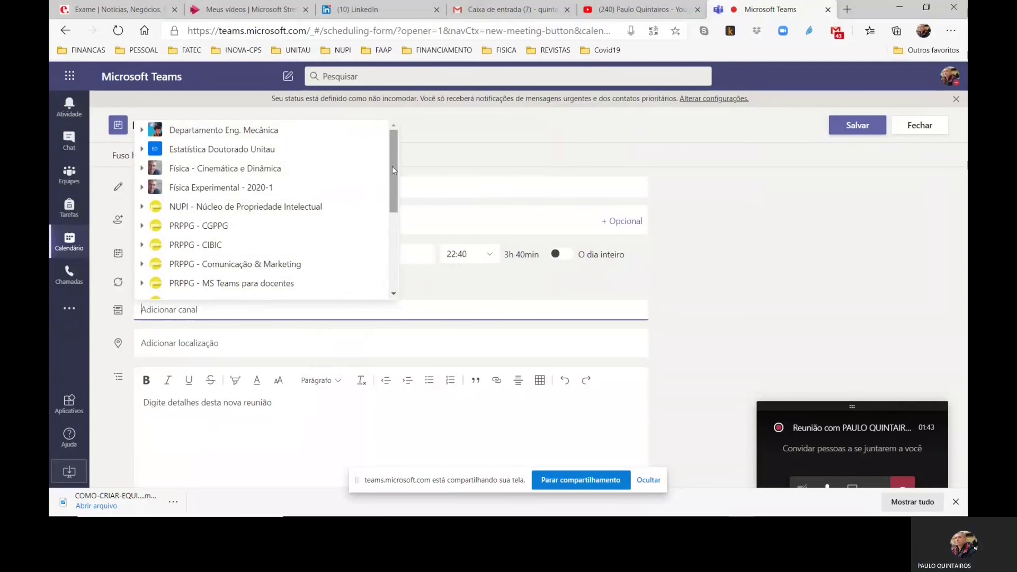
pyautogui.click(142, 168)
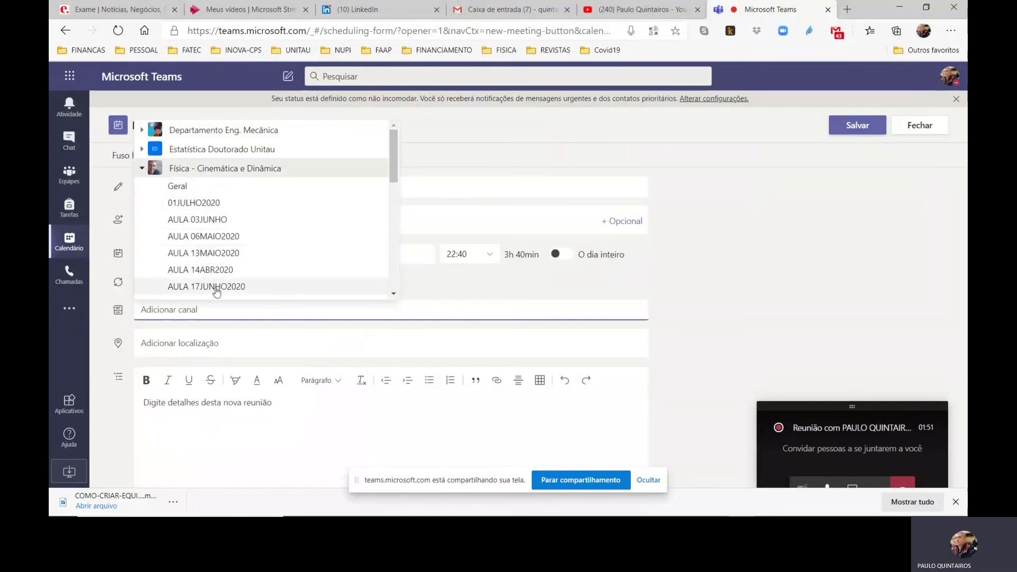
pyautogui.click(178, 187)
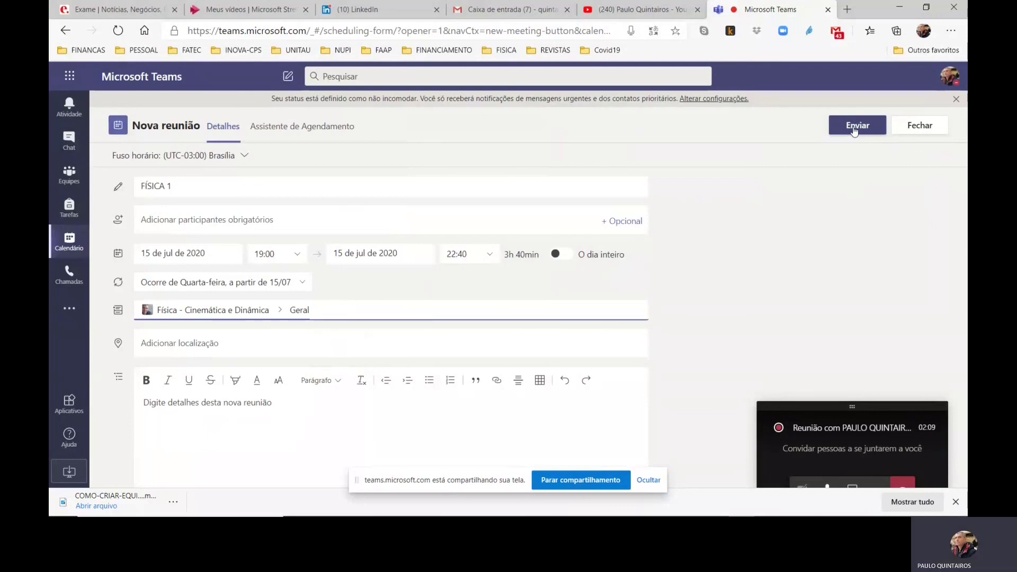
pyautogui.click(922, 128)
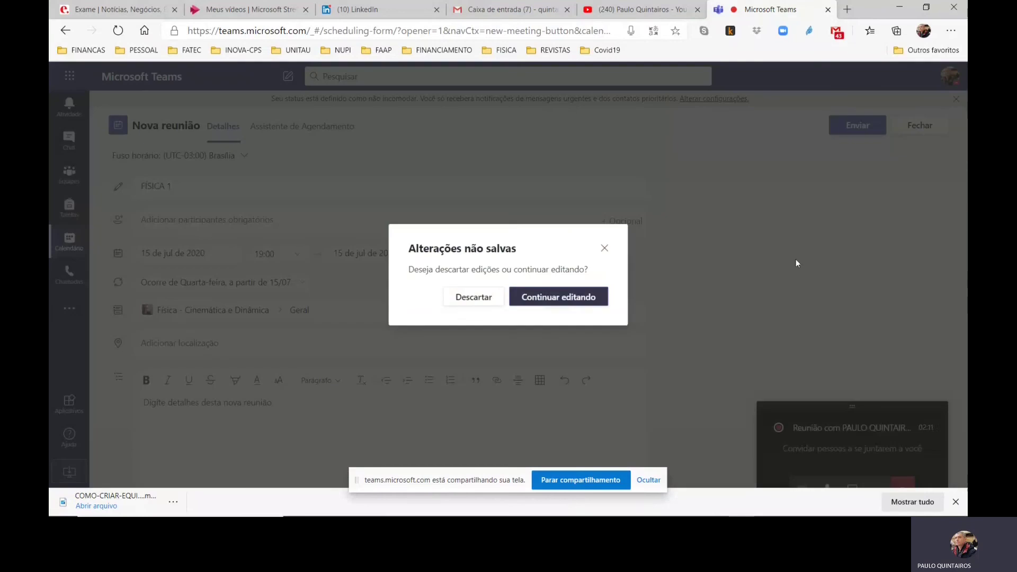
pyautogui.click(499, 298)
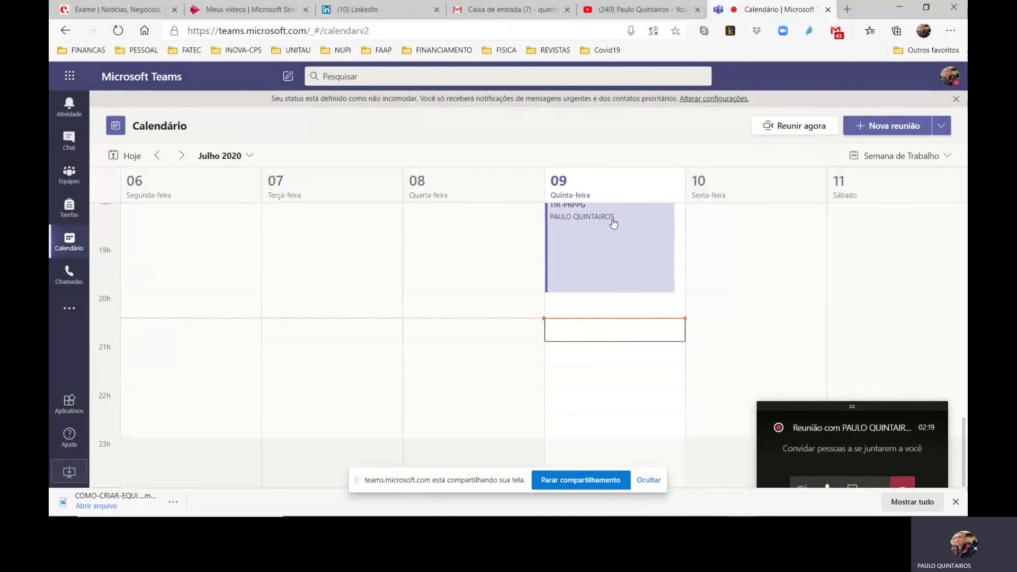
# - View the details of the TIR-PRPPG meeting on 9 July and return to the calendar
pyautogui.scroll(2, 633, 277)
pyautogui.doubleClick(627, 282)
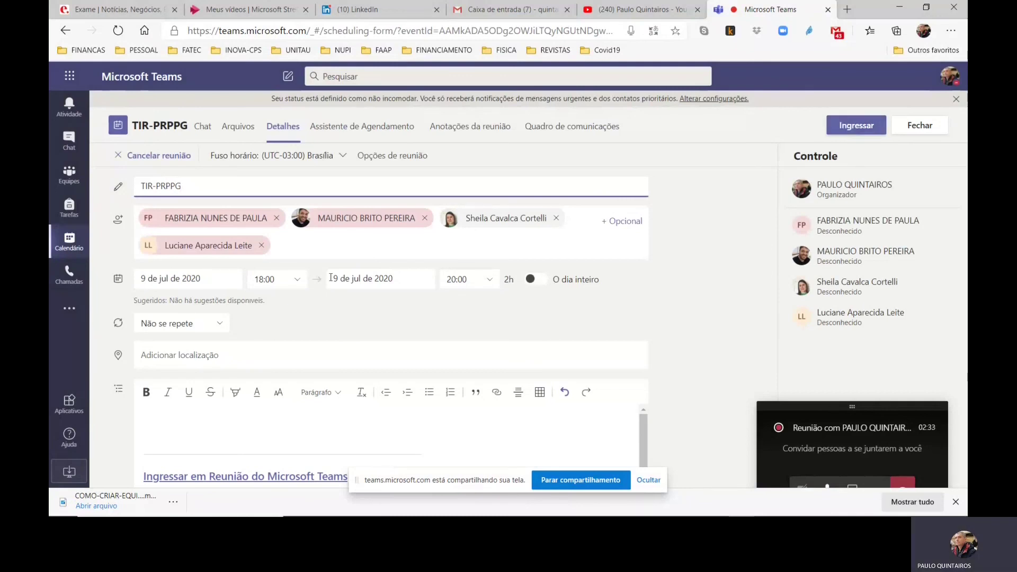
pyautogui.click(72, 251)
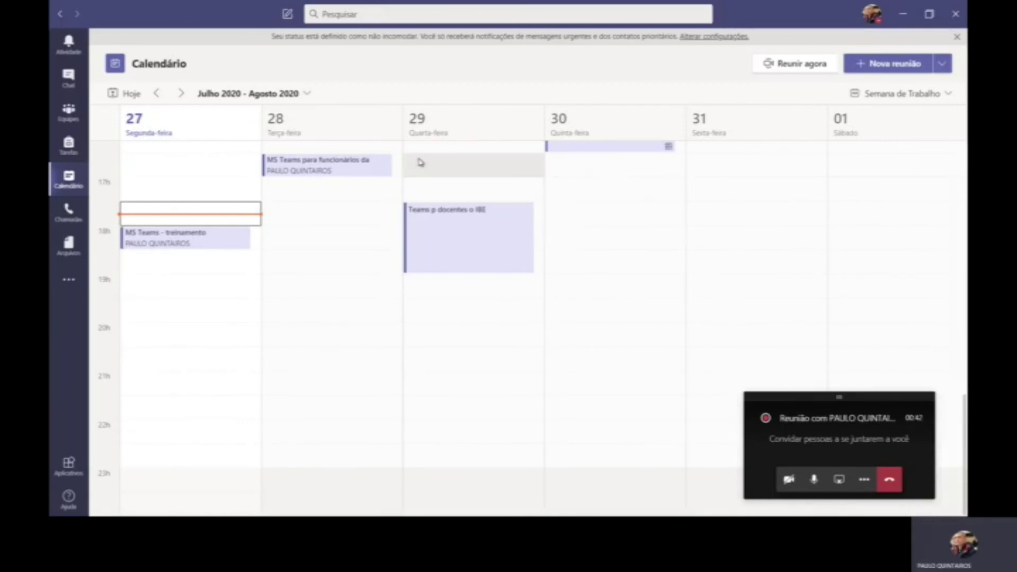
# - Open the MS Teams - treinamento meeting of 27 July and show its meeting options in a maximized browser window
pyautogui.click(208, 242)
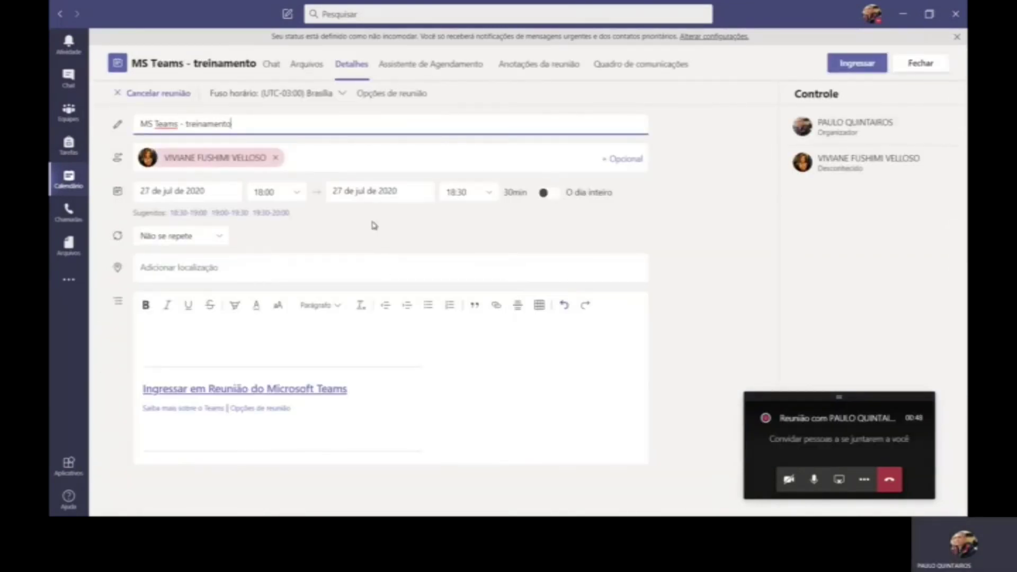
pyautogui.click(384, 99)
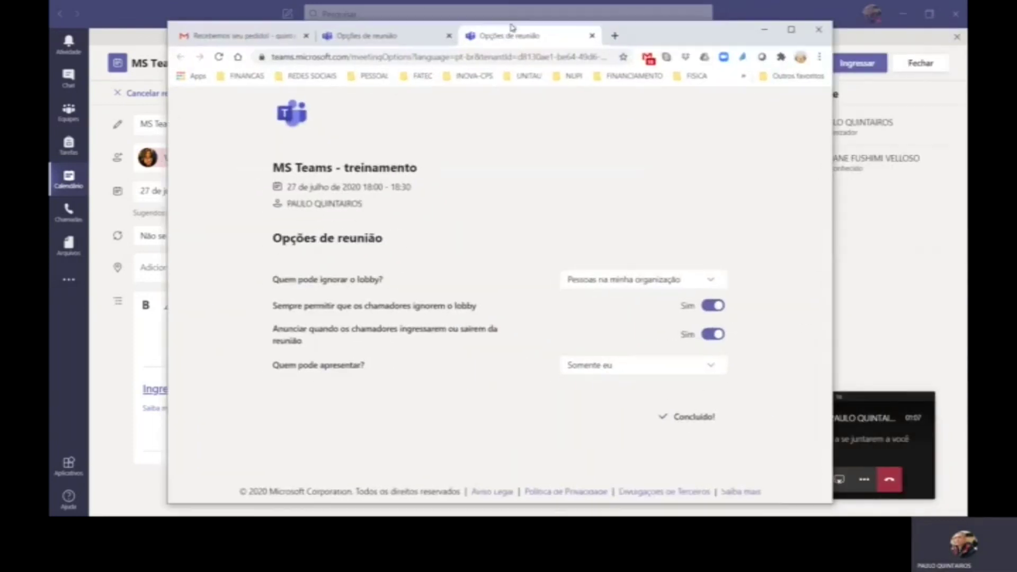
pyautogui.click(792, 29)
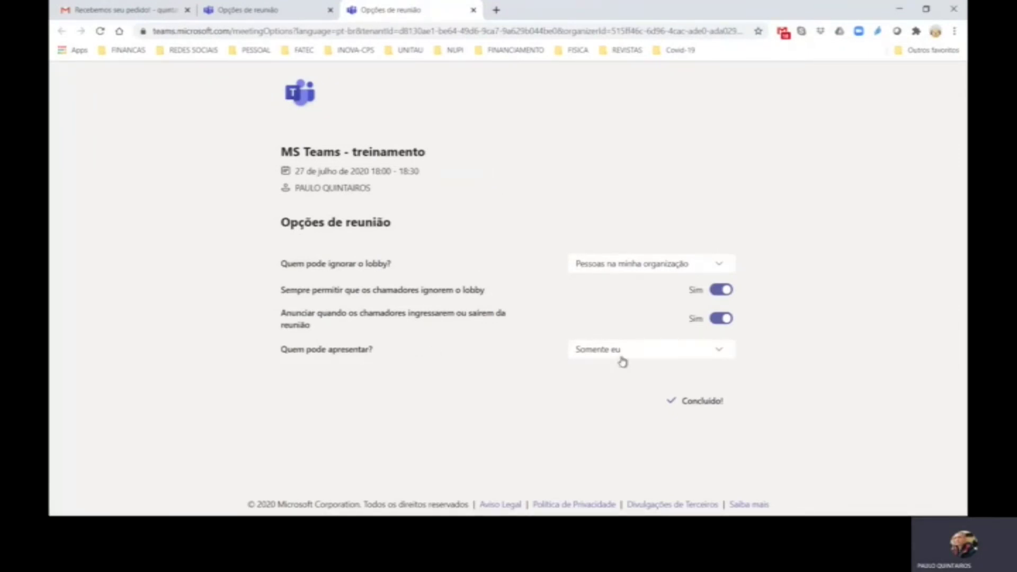
# - Switch who can present in the meeting to Todos, change it back to Somente eu, and save the meeting options
pyautogui.click(682, 355)
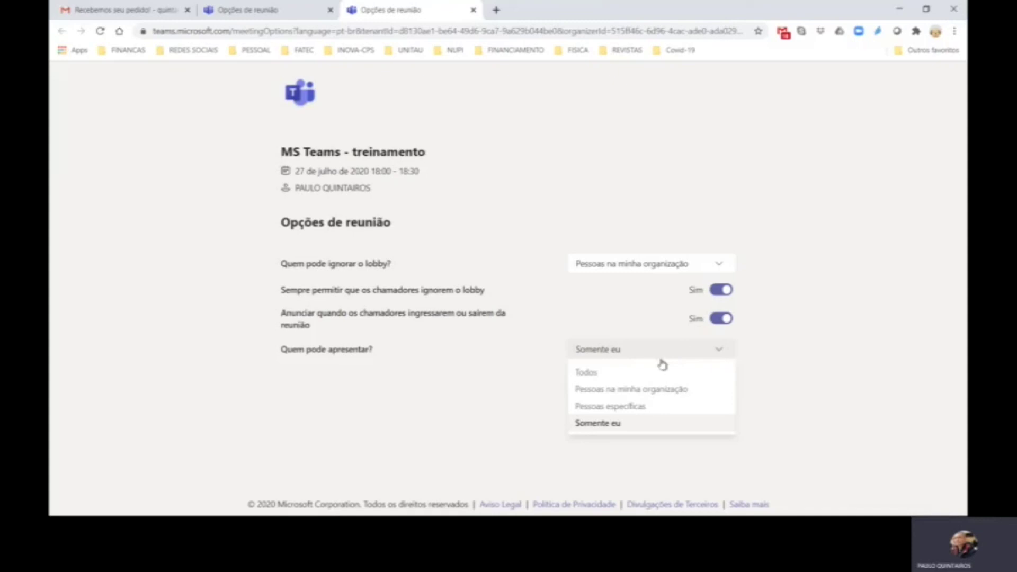
pyautogui.click(610, 377)
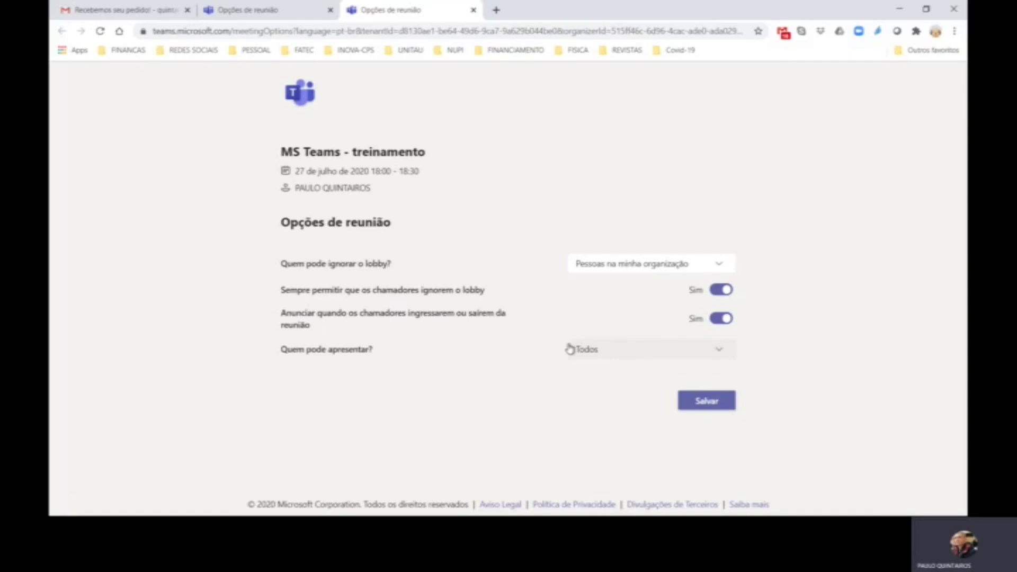
pyautogui.click(655, 354)
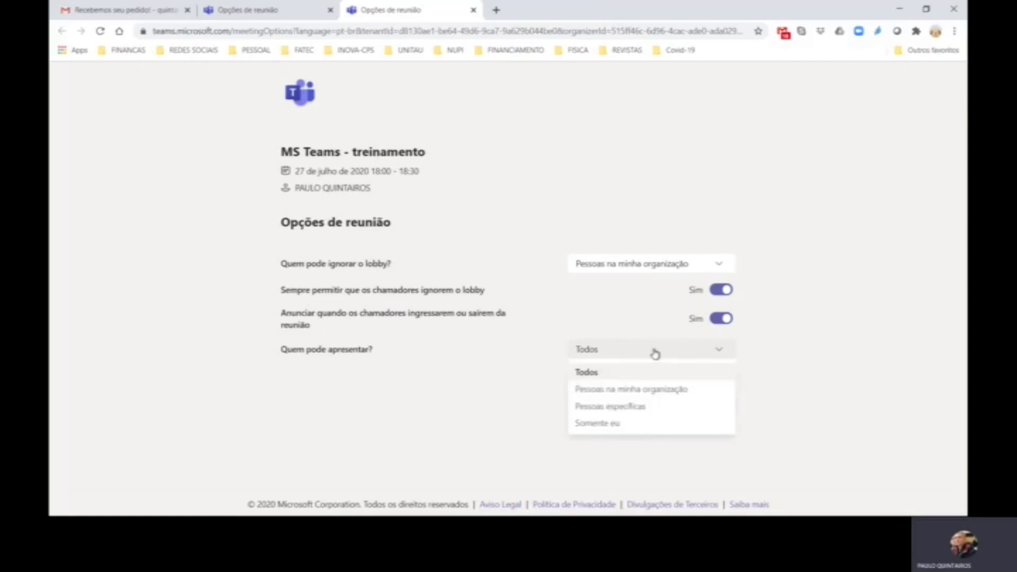
pyautogui.click(634, 427)
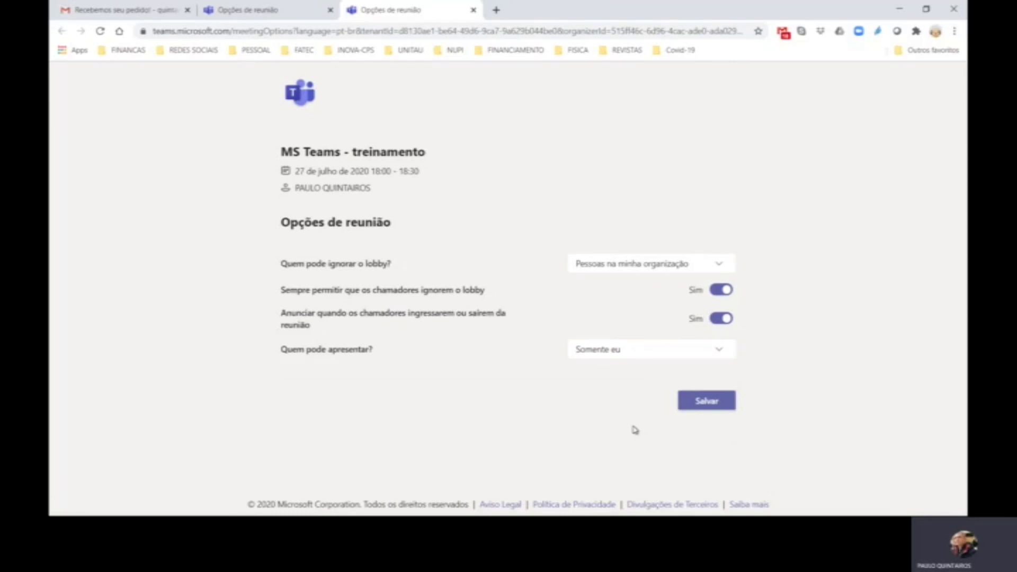
pyautogui.click(704, 401)
pyautogui.click(704, 404)
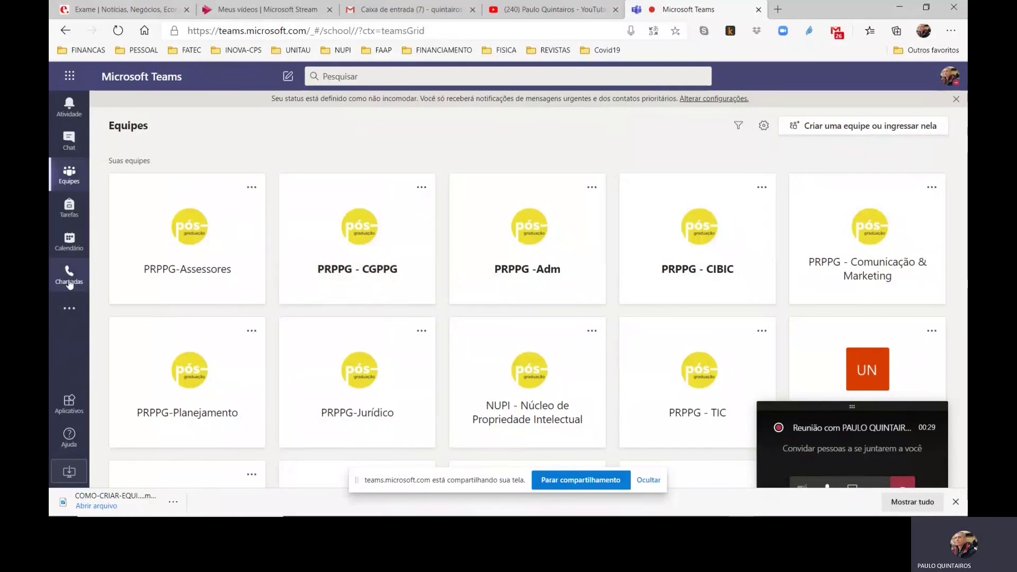
# - Open the calls area (Chamadas) of Teams
pyautogui.click(69, 275)
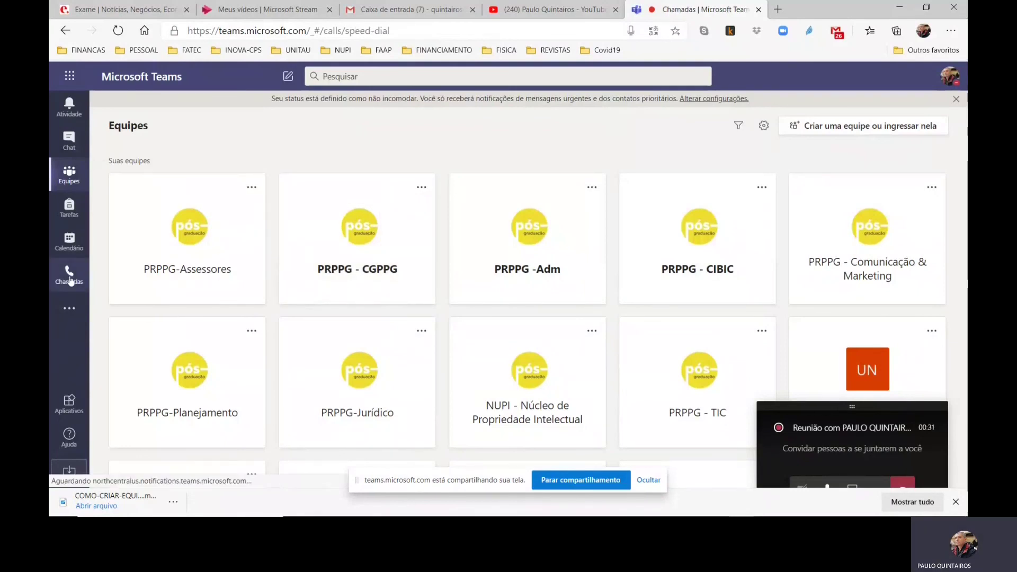